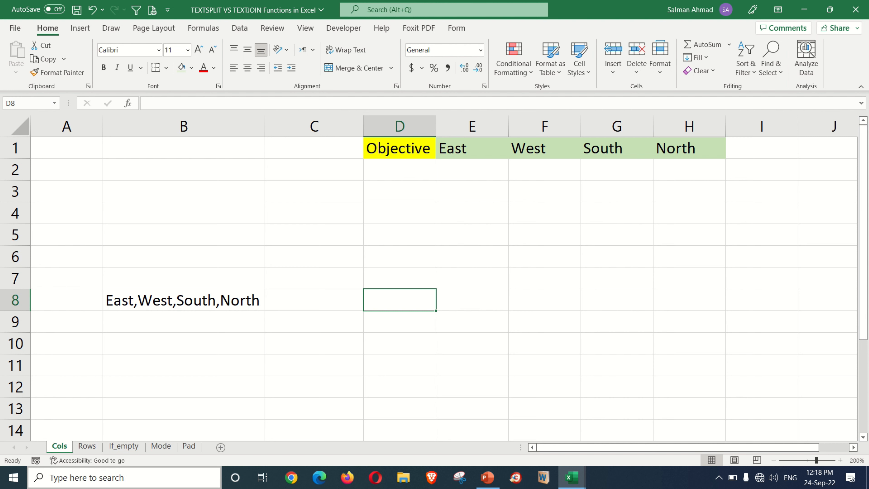
- Start a TEXTSPLIT formula in cell D8 of the Cols sheet with B8 as the text to split
{"action": "left_click", "coordinate": [163, 296]}
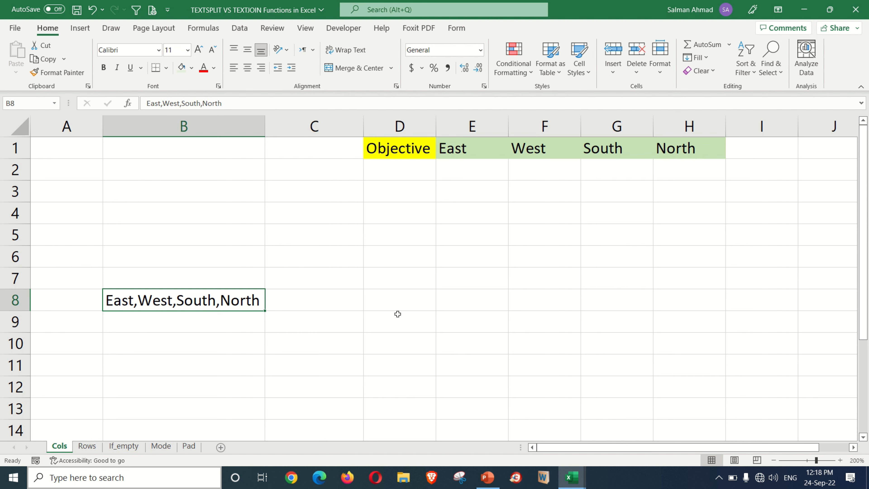
{"action": "left_click", "coordinate": [392, 300]}
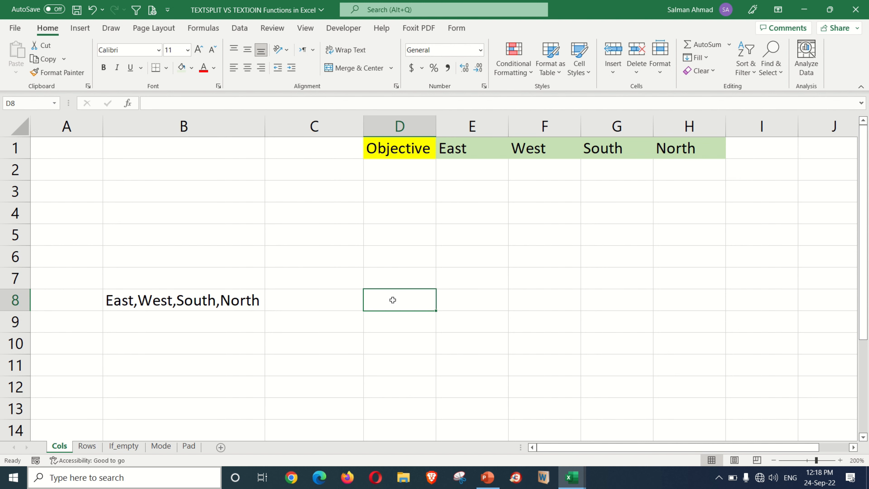
{"action": "type", "text": "="}
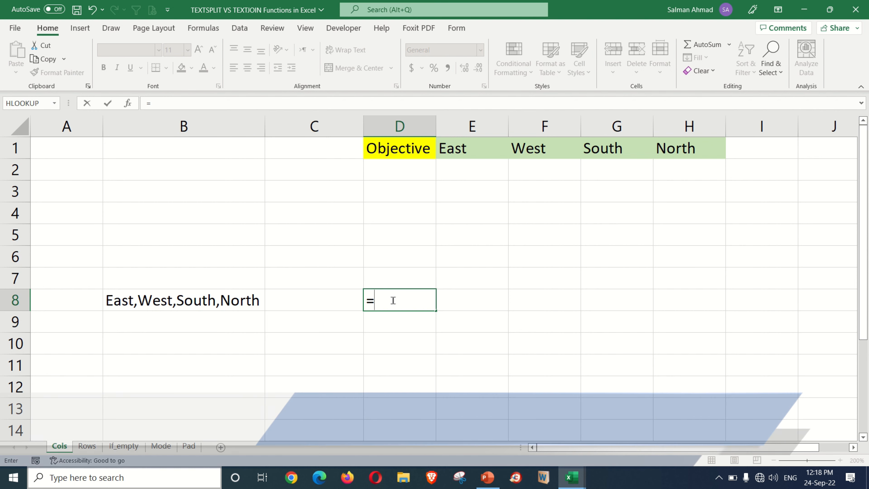
{"action": "type", "text": "TE"}
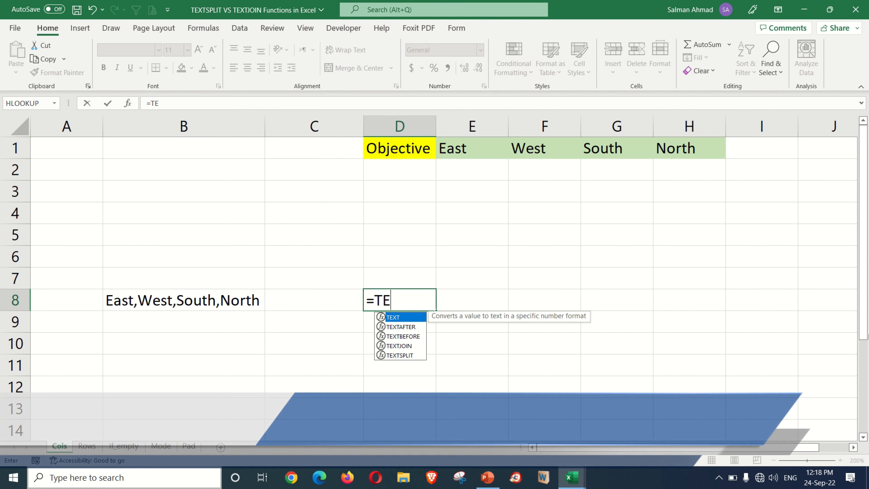
{"action": "type", "text": "XT"}
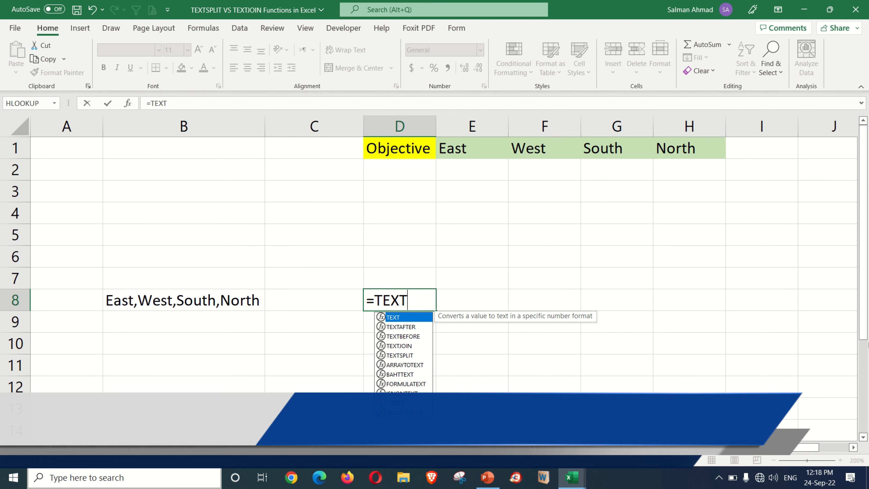
{"action": "type", "text": "SPL"}
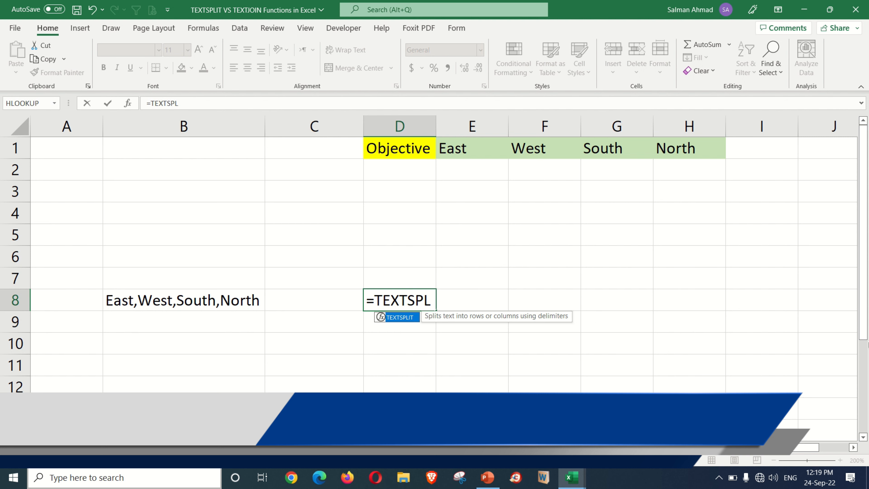
{"action": "type", "text": "I"}
{"action": "key", "text": "Tab"}
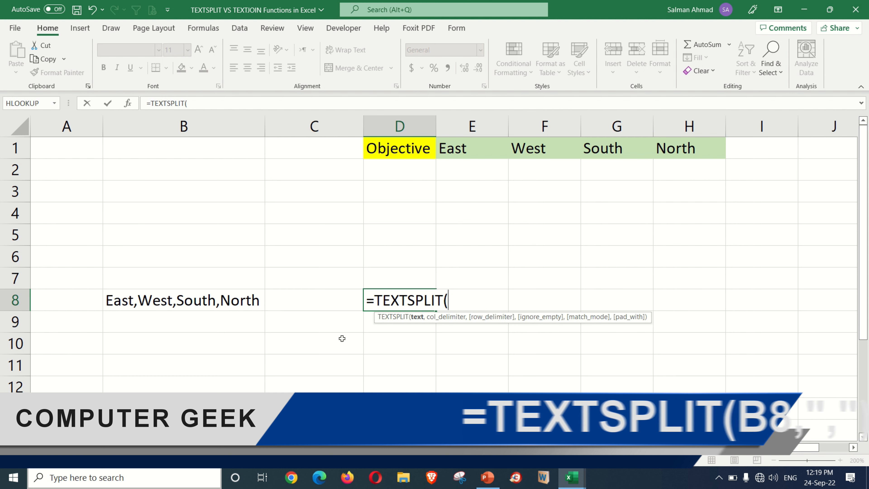
{"action": "left_click", "coordinate": [147, 301]}
{"action": "type", "text": ","}
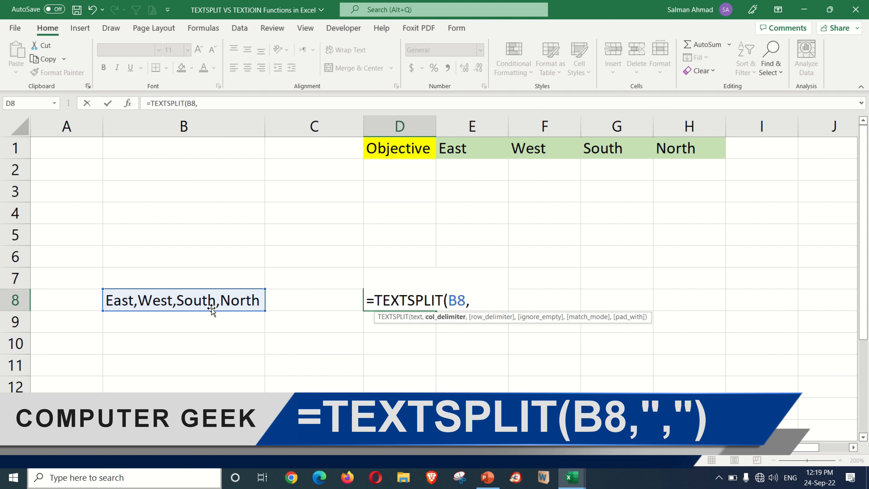
- Set a comma as the column delimiter and enter the formula as =TEXTSPLIT(B8,",")
{"action": "type", "text": "\",\","}
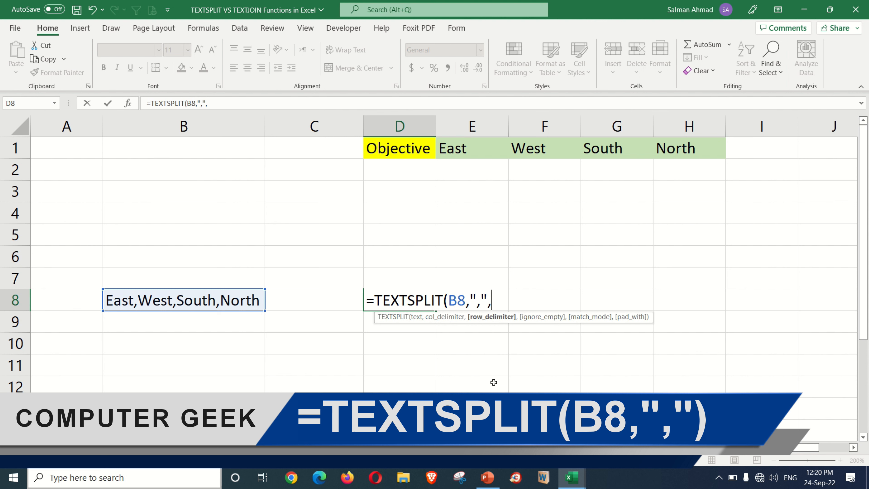
{"action": "type", "text": ","}
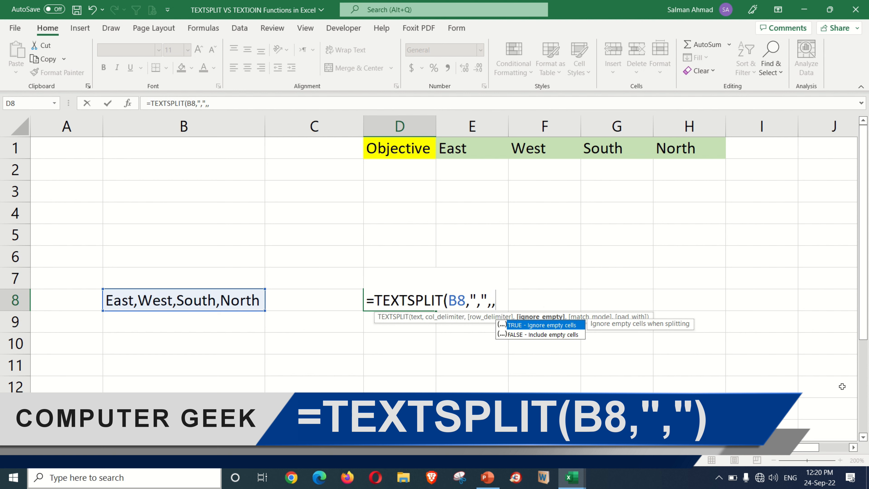
{"action": "key", "text": "BackSpace"}
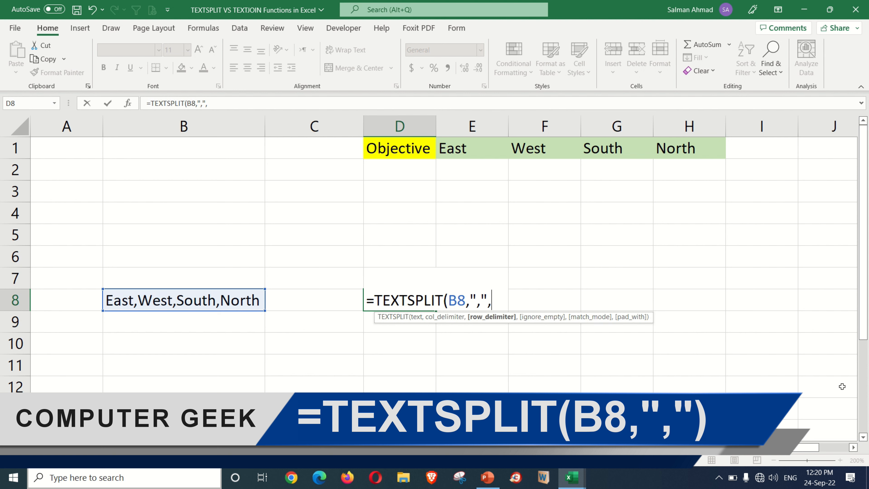
{"action": "key", "text": "BackSpace"}
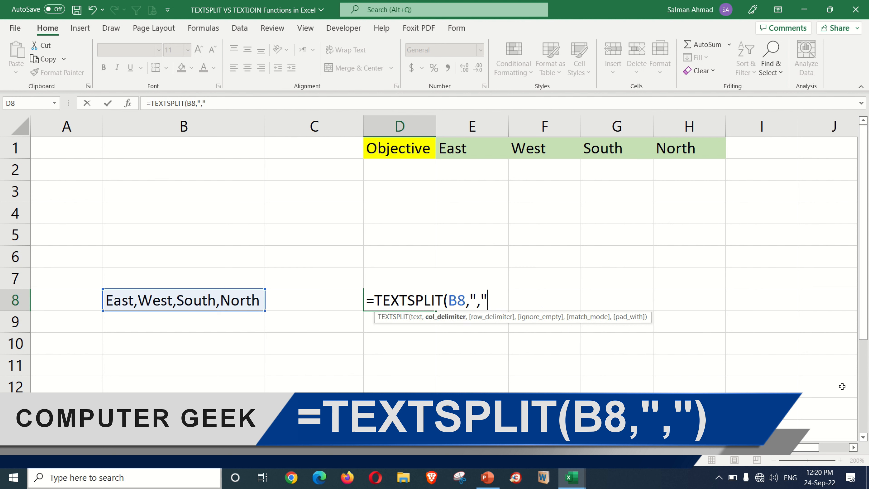
{"action": "type", "text": ")"}
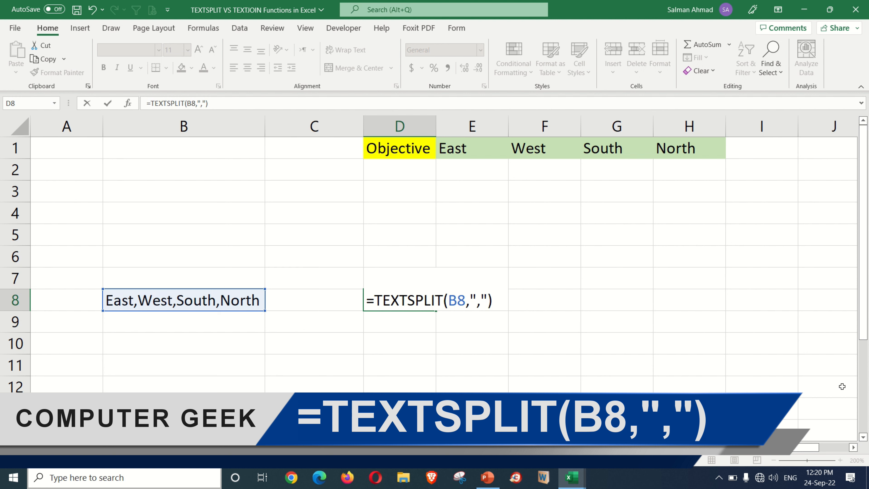
{"action": "key", "text": "Return"}
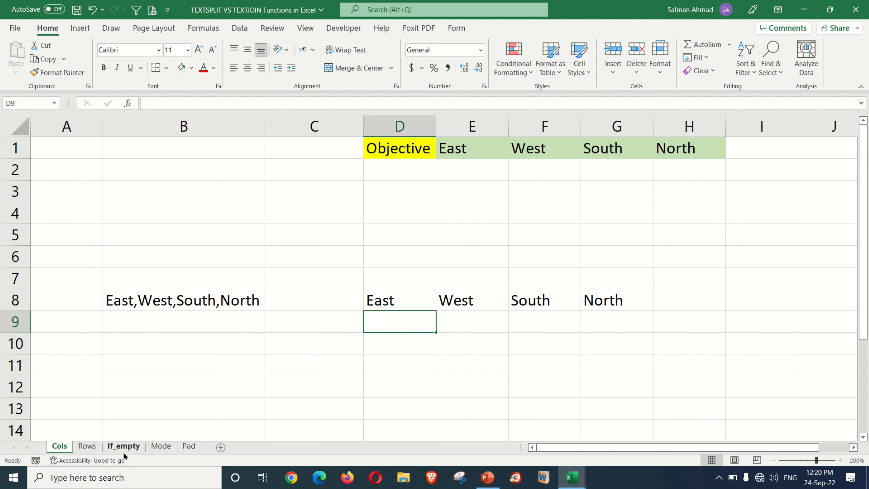
- On the Rows sheet, start a TEXTSPLIT formula in cell E3 with C3 as the text to split
{"action": "left_click", "coordinate": [88, 446]}
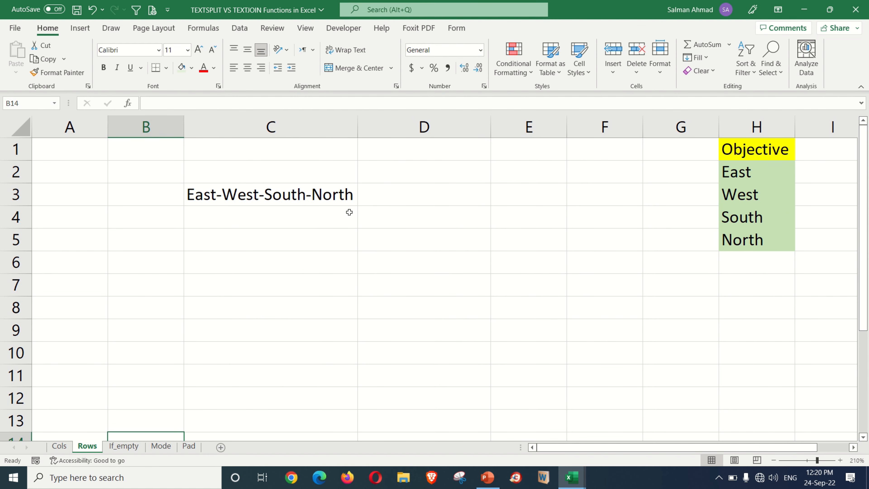
{"action": "left_click", "coordinate": [60, 446]}
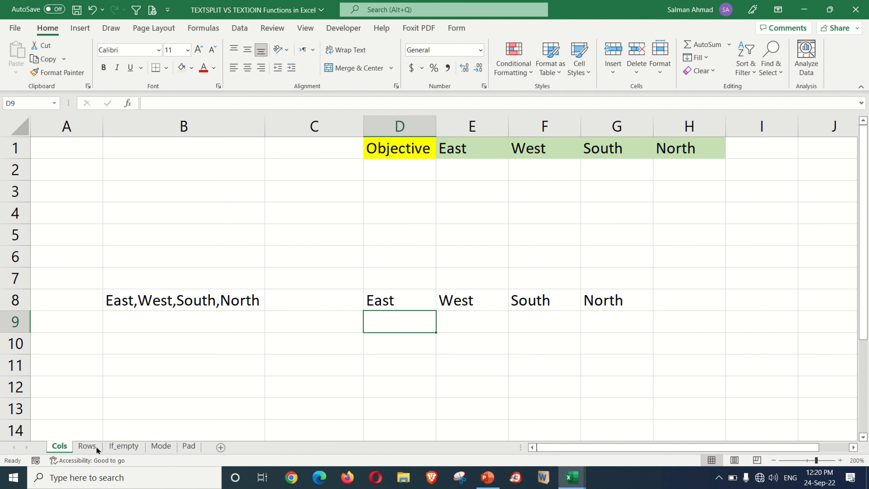
{"action": "left_click", "coordinate": [88, 446]}
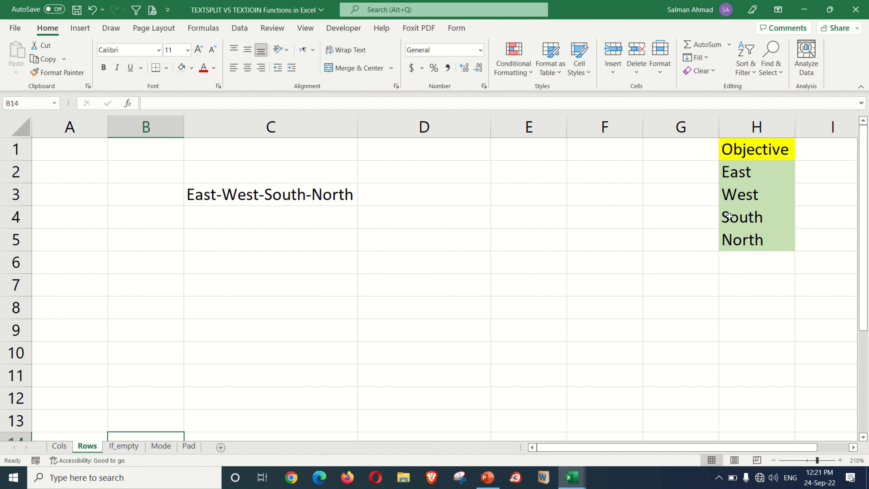
{"action": "left_click", "coordinate": [393, 196]}
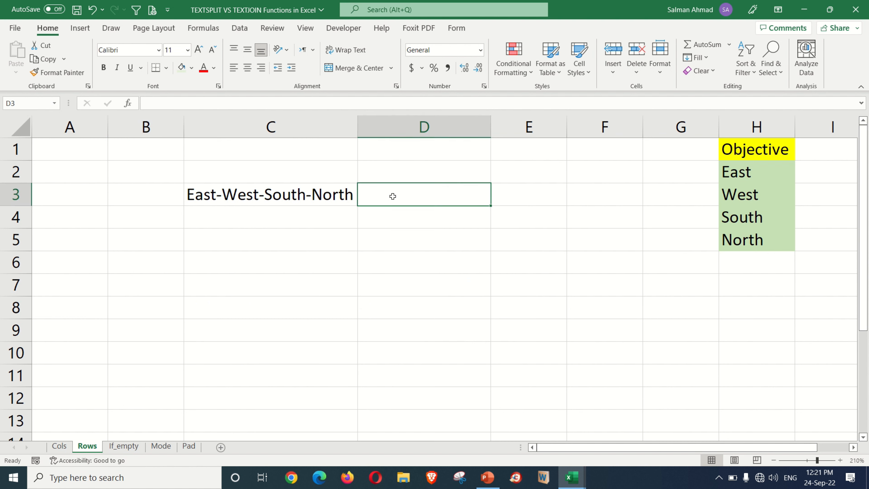
{"action": "left_click", "coordinate": [501, 201]}
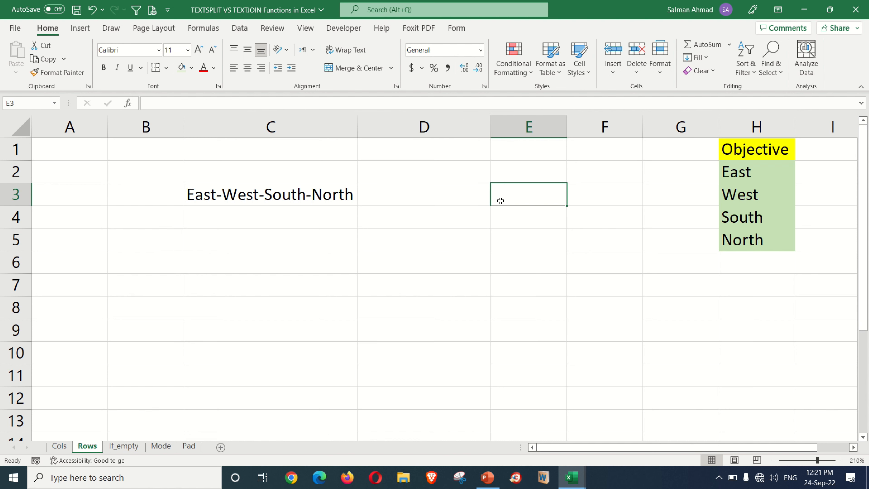
{"action": "type", "text": "=ST"}
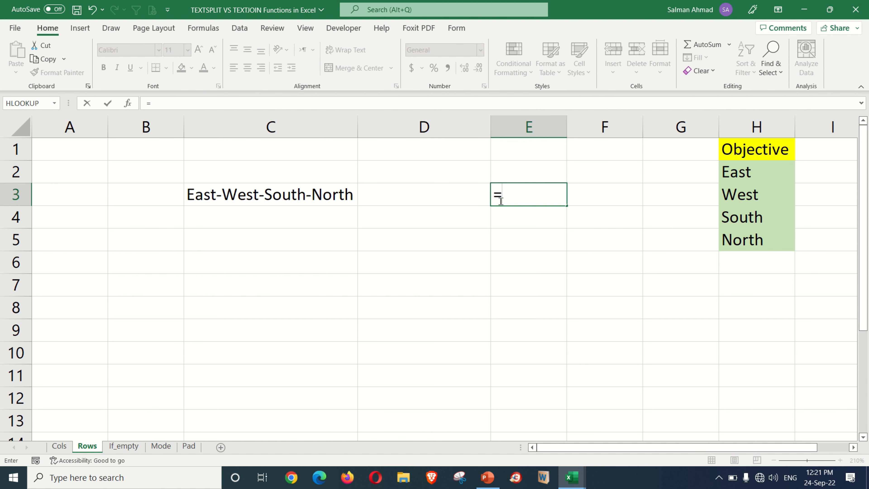
{"action": "key", "text": "BackSpace"}
{"action": "key", "text": "BackSpace"}
{"action": "type", "text": "TEXTS"}
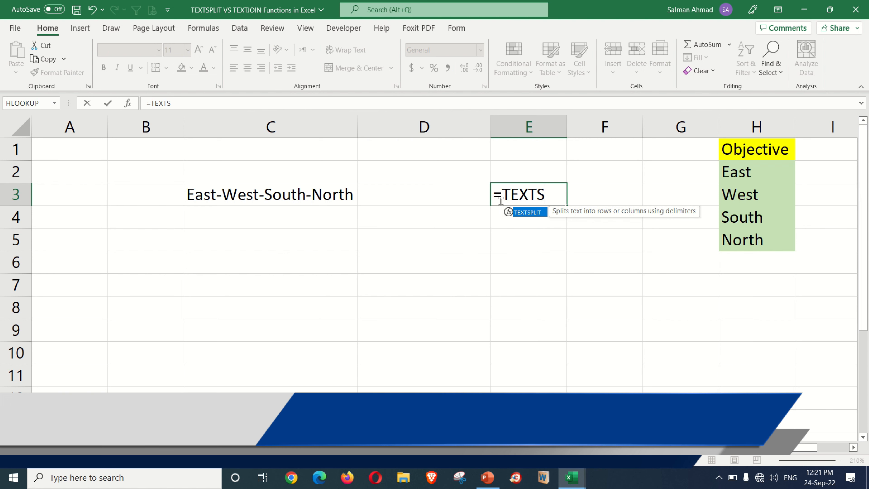
{"action": "key", "text": "Tab"}
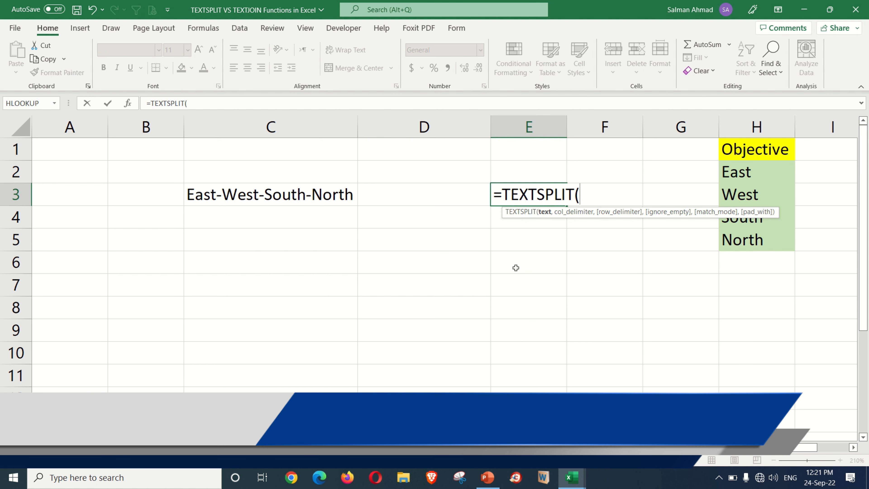
{"action": "left_click", "coordinate": [246, 200]}
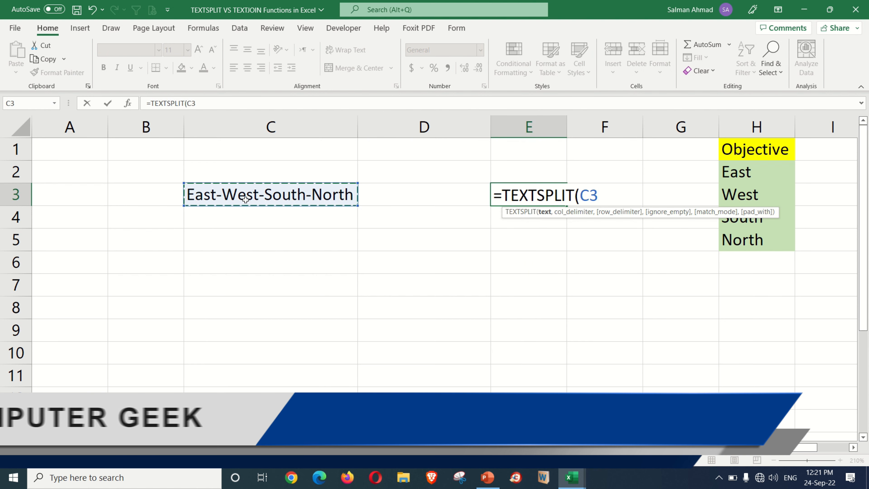
- Leave the column delimiter empty, set a hyphen as the row delimiter, and enter the formula as =TEXTSPLIT(C3,,"-")
{"action": "type", "text": ","}
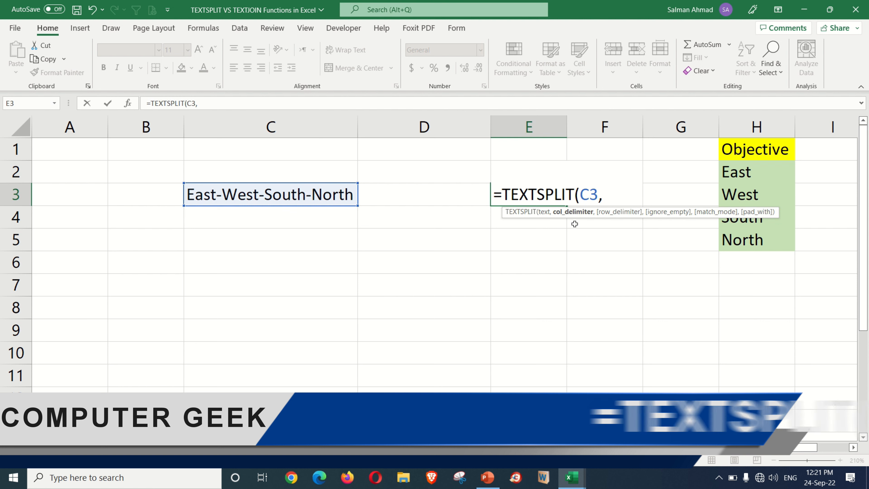
{"action": "type", "text": ","}
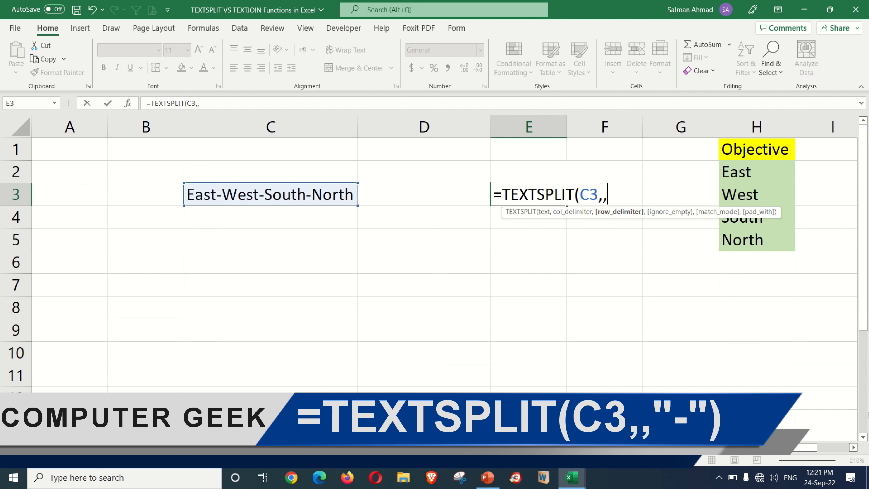
{"action": "type", "text": "-"}
{"action": "type", "text": ")"}
{"action": "key", "text": "Return"}
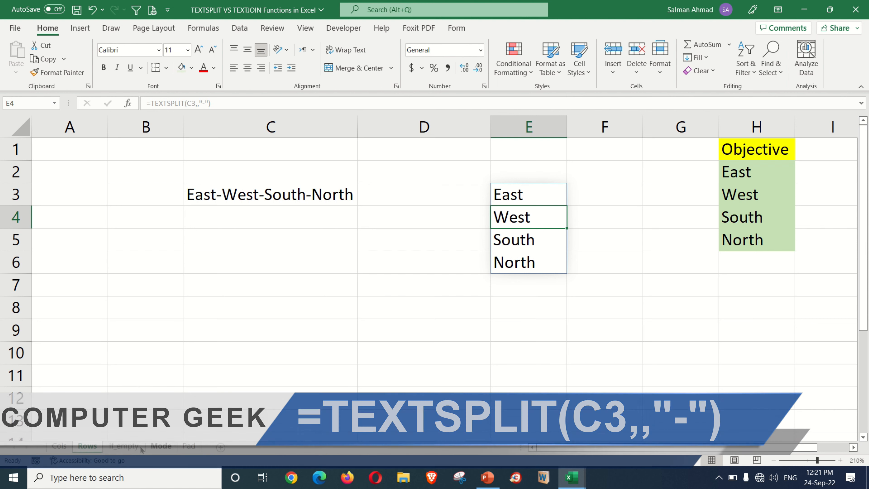
- On the If_empty sheet, start a TEXTSPLIT formula in cell D5 with C3 as the text to split
{"action": "left_click", "coordinate": [131, 446]}
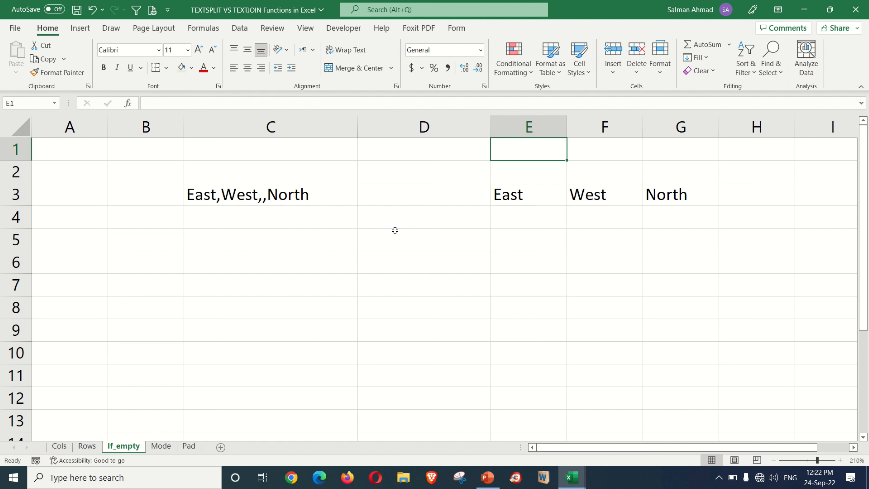
{"action": "left_click", "coordinate": [377, 237]}
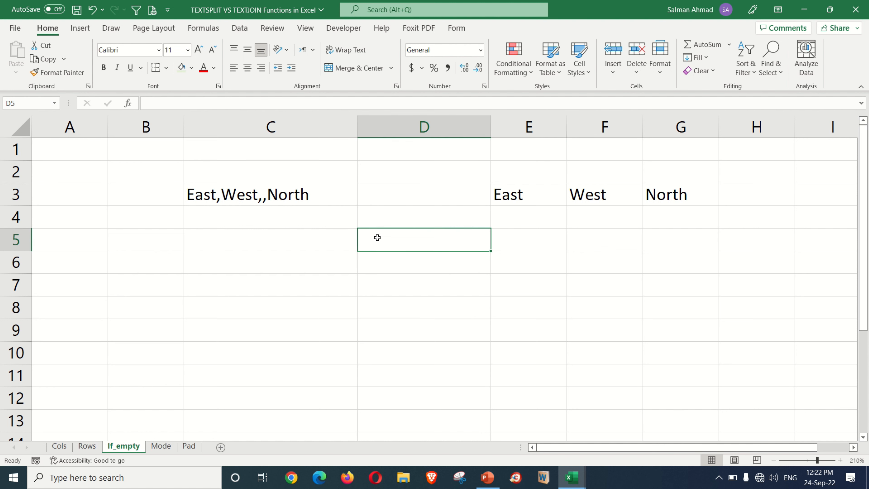
{"action": "type", "text": "=T"}
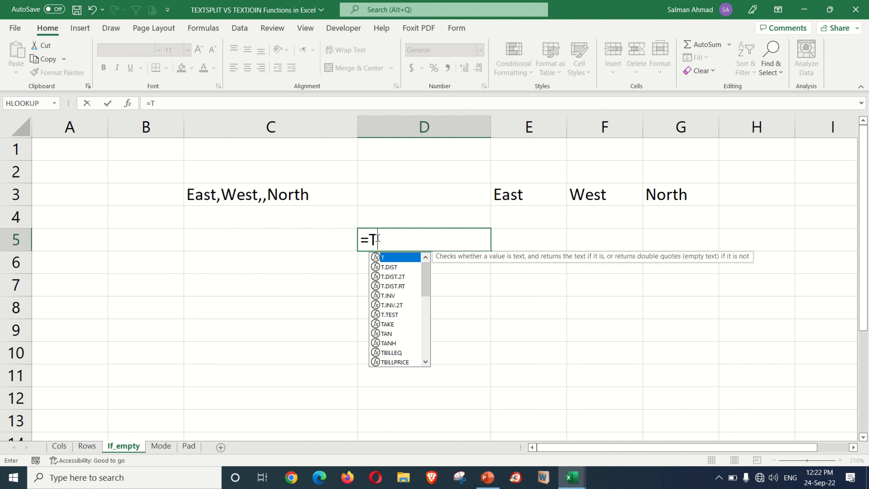
{"action": "type", "text": "EXTS"}
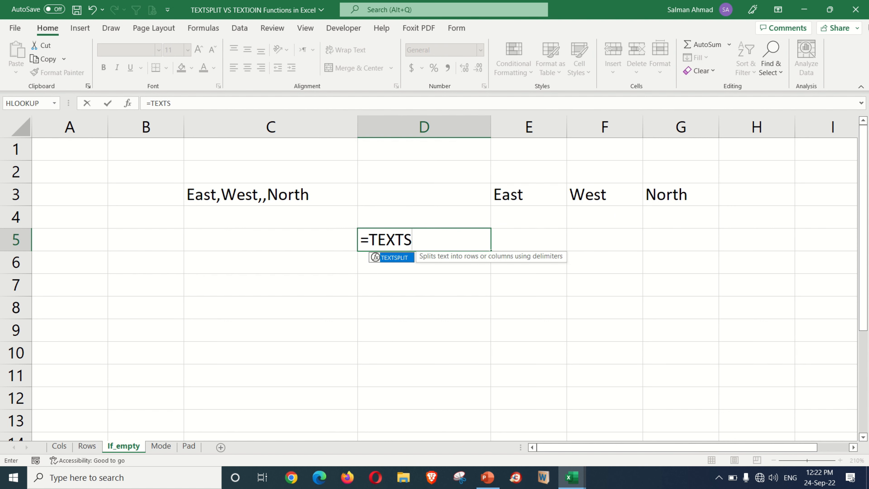
{"action": "key", "text": "Tab"}
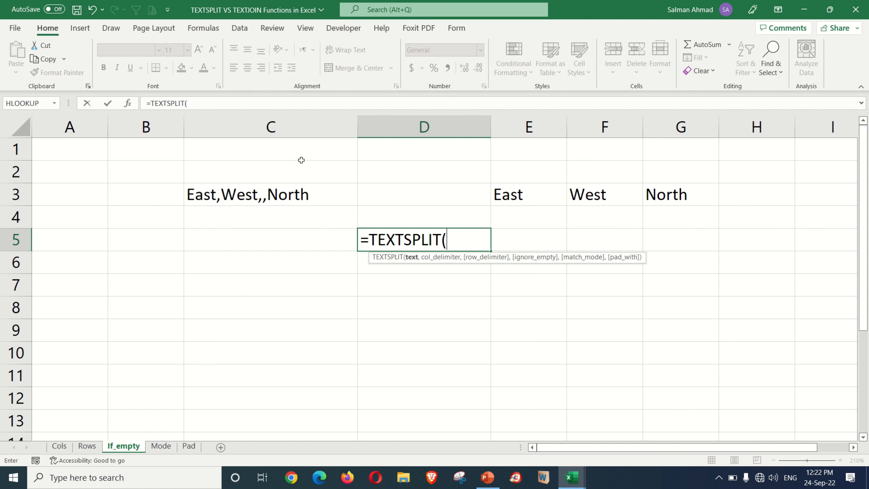
{"action": "left_click", "coordinate": [287, 199]}
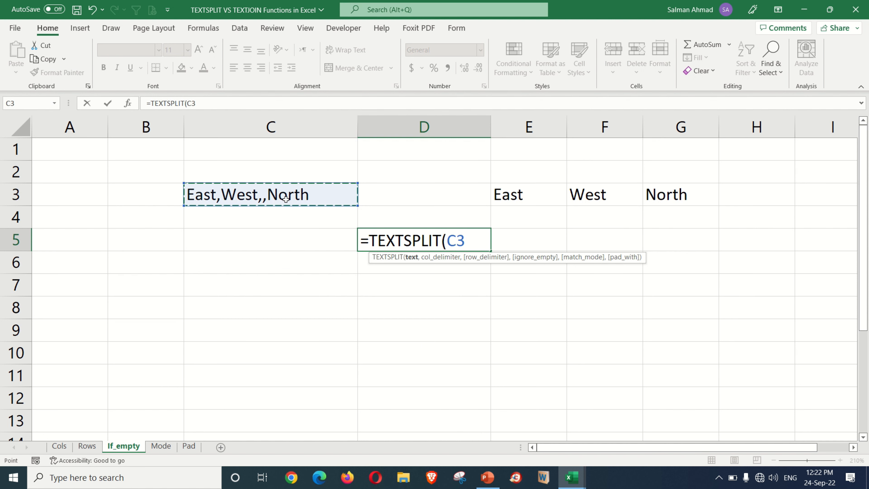
- Set a comma as column delimiter, skip the row delimiter, include empty cells with 0, and enter the formula as =TEXTSPLIT(C3,",",,0)
{"action": "type", "text": ","}
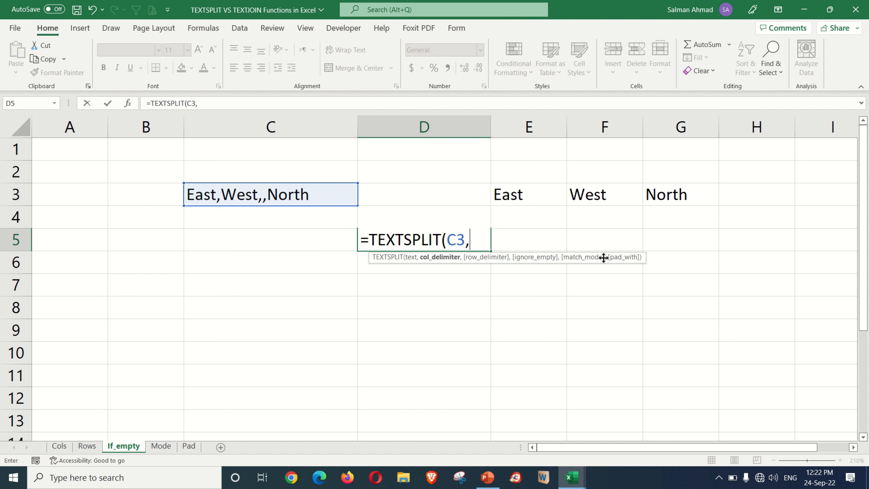
{"action": "type", "text": "\",\","}
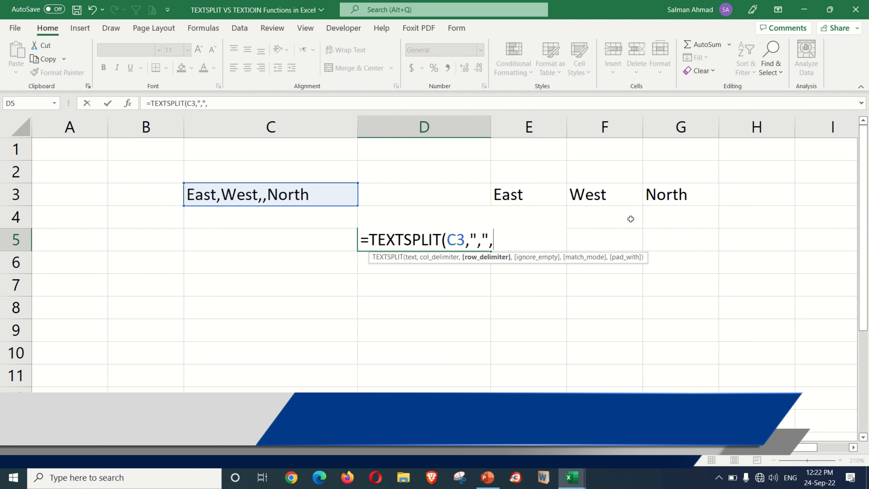
{"action": "type", "text": ","}
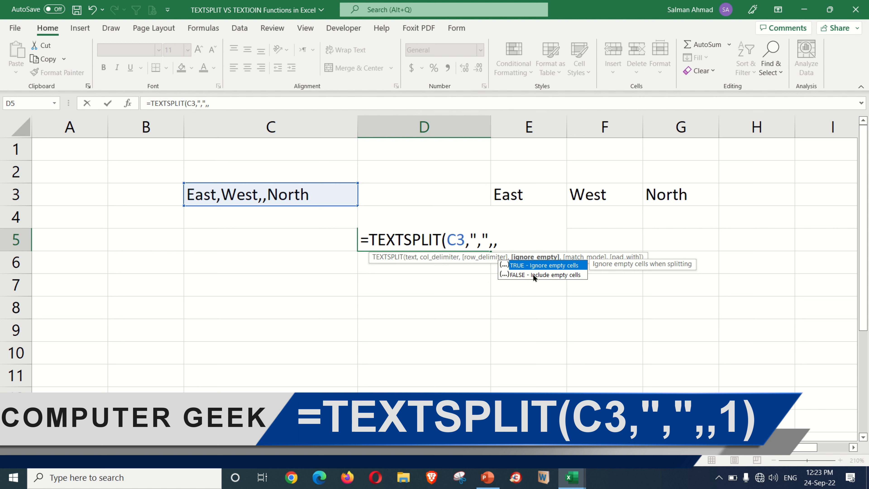
{"action": "type", "text": "0"}
{"action": "type", "text": ")"}
{"action": "key", "text": "Return"}
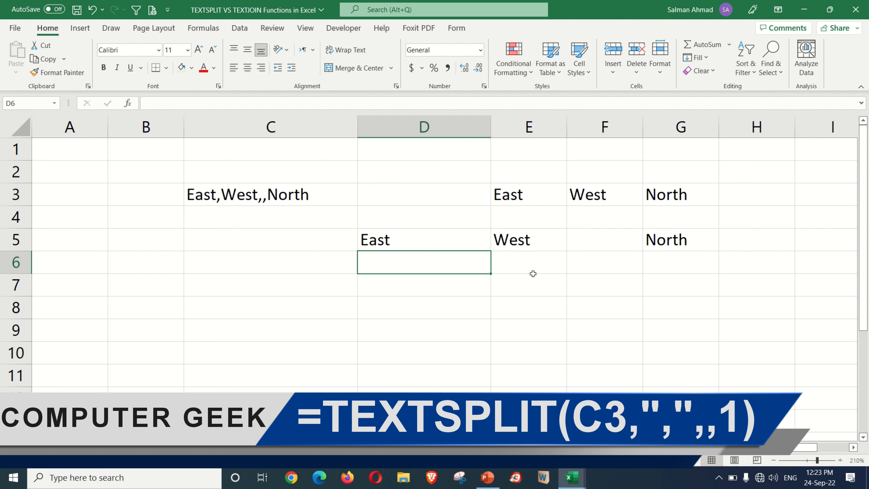
- Change the ignore_empty argument of the D5 formula to 1 so that empty cells are ignored
{"action": "left_click", "coordinate": [591, 250]}
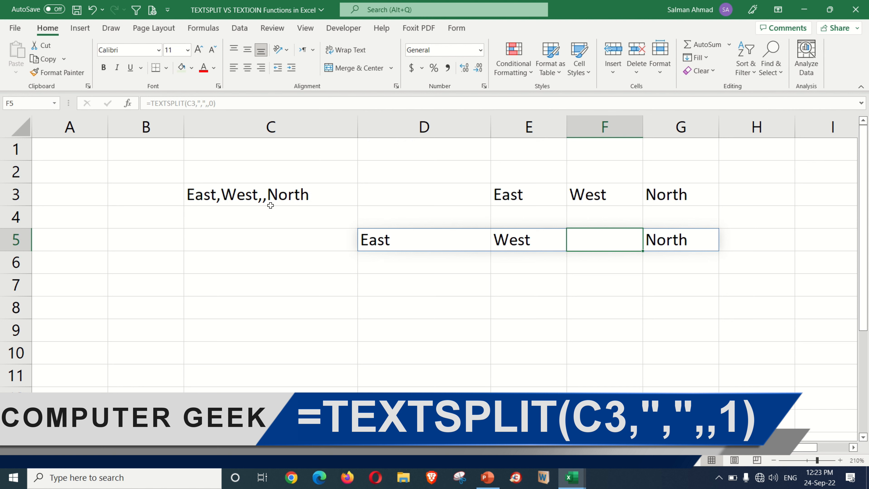
{"action": "left_click", "coordinate": [414, 245]}
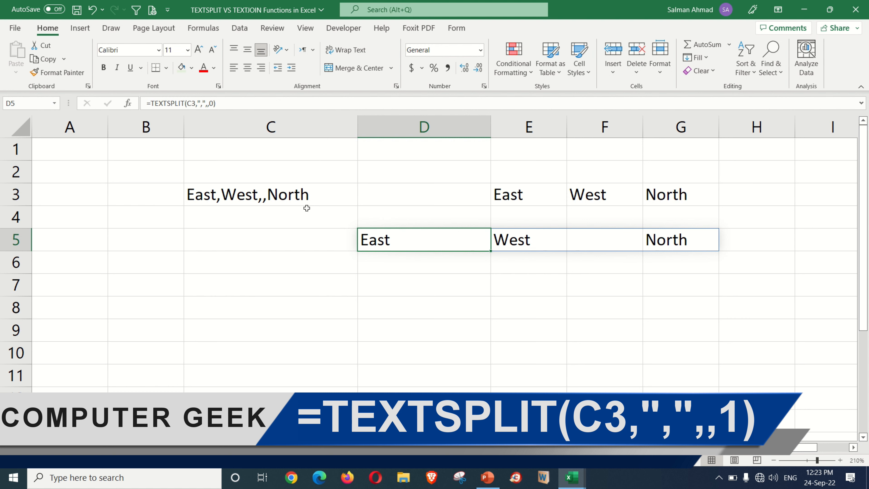
{"action": "key", "text": "F2"}
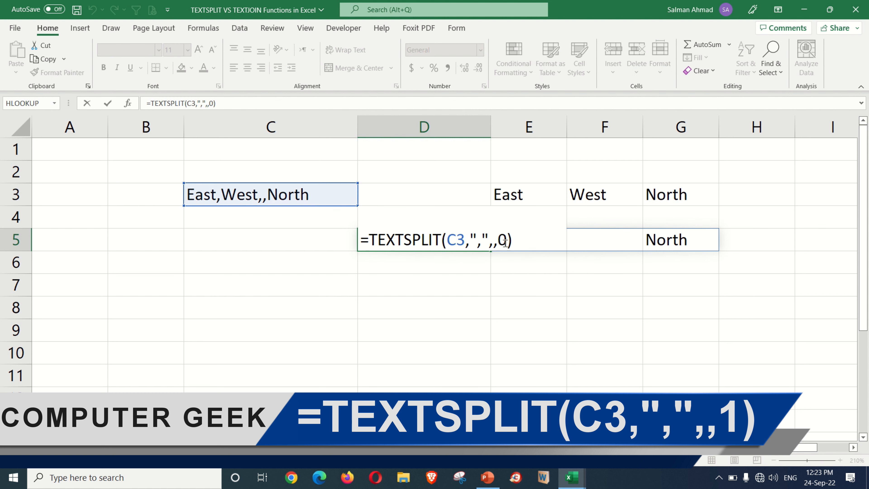
{"action": "left_click", "coordinate": [507, 240]}
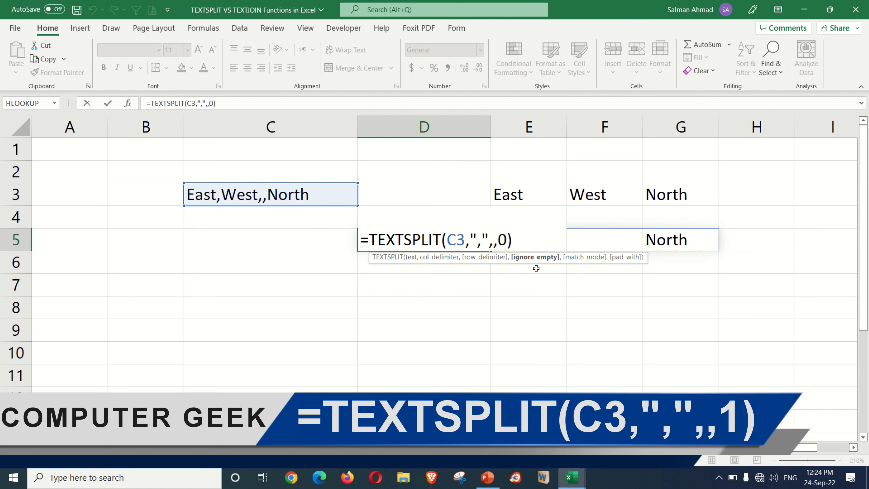
{"action": "key", "text": "BackSpace"}
{"action": "type", "text": "1"}
{"action": "key", "text": "Return"}
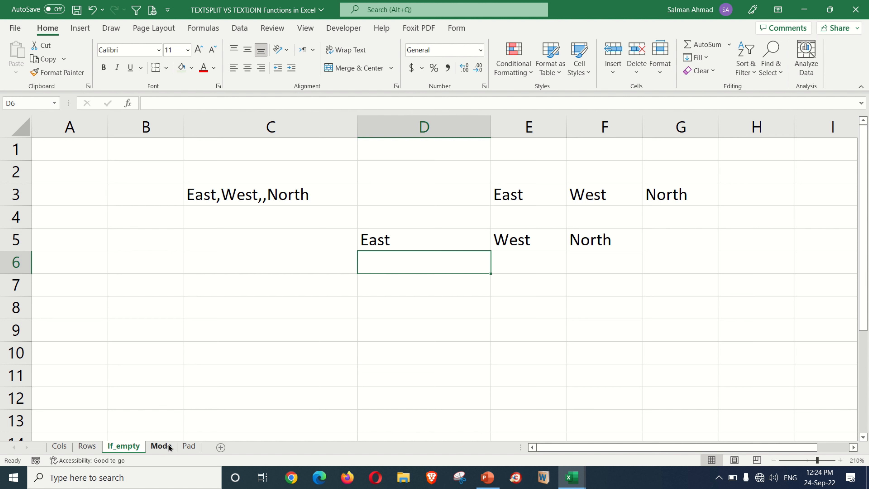
- On the Mode sheet, start a TEXTSPLIT formula in cell D3 with C3 as the text to split
{"action": "left_click", "coordinate": [161, 445]}
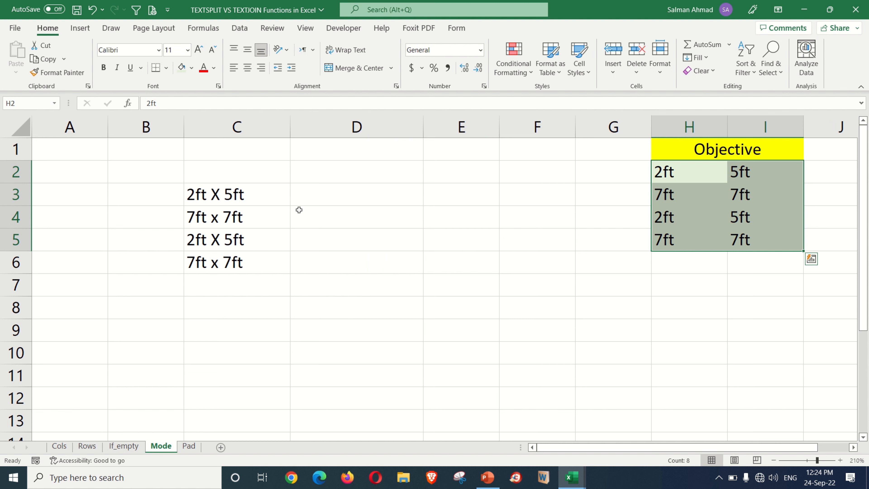
{"action": "left_click_drag", "start_coordinate": [236, 193], "coordinate": [236, 262]}
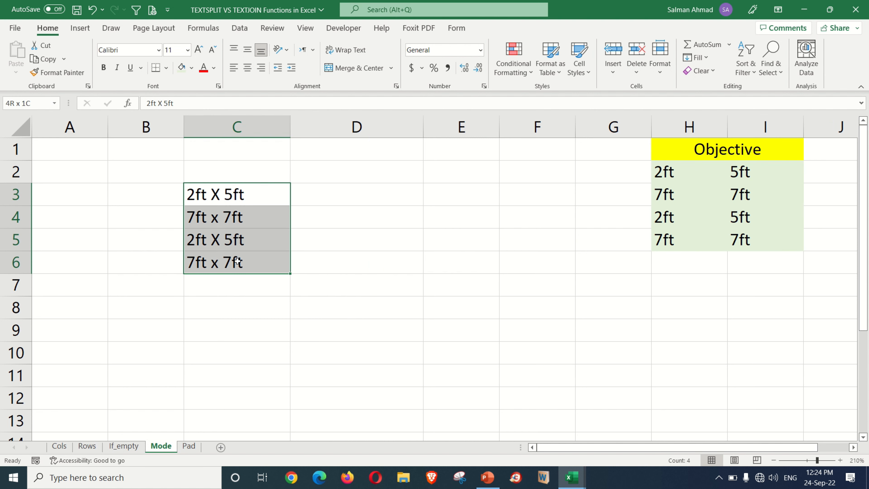
{"action": "left_click_drag", "start_coordinate": [671, 172], "coordinate": [766, 239]}
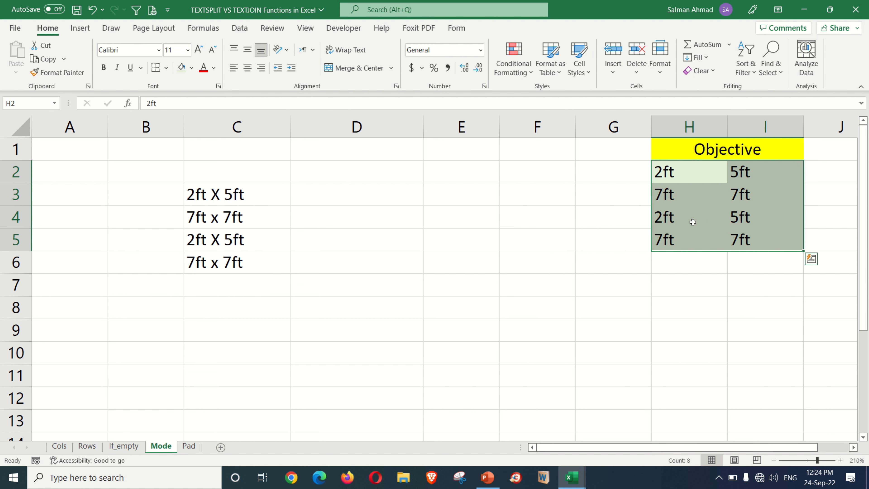
{"action": "left_click", "coordinate": [263, 236]}
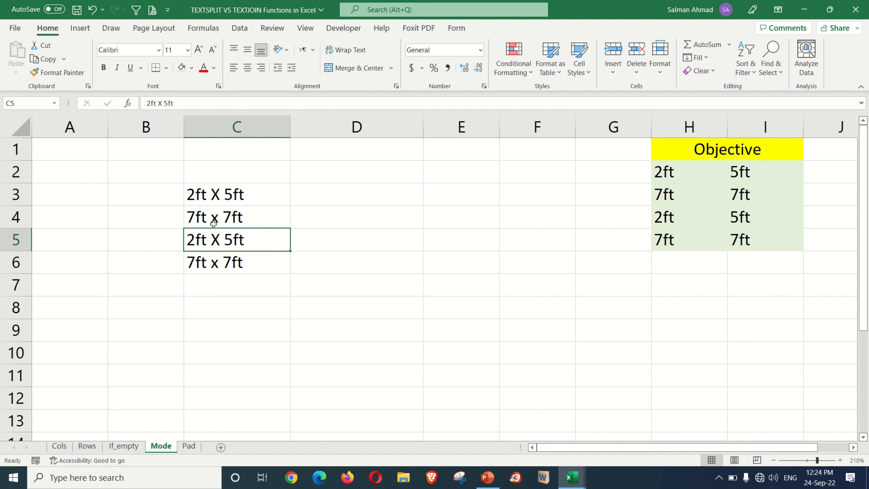
{"action": "left_click", "coordinate": [319, 199]}
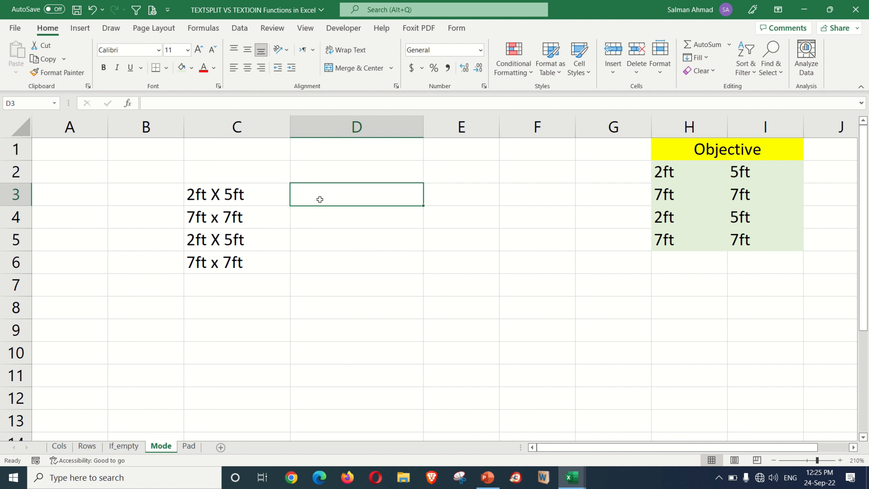
{"action": "type", "text": "=TEXTS"}
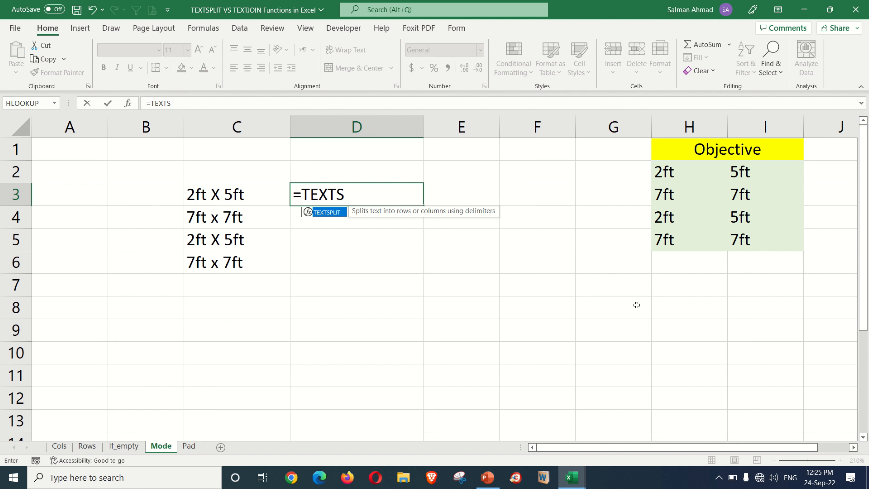
{"action": "key", "text": "Tab"}
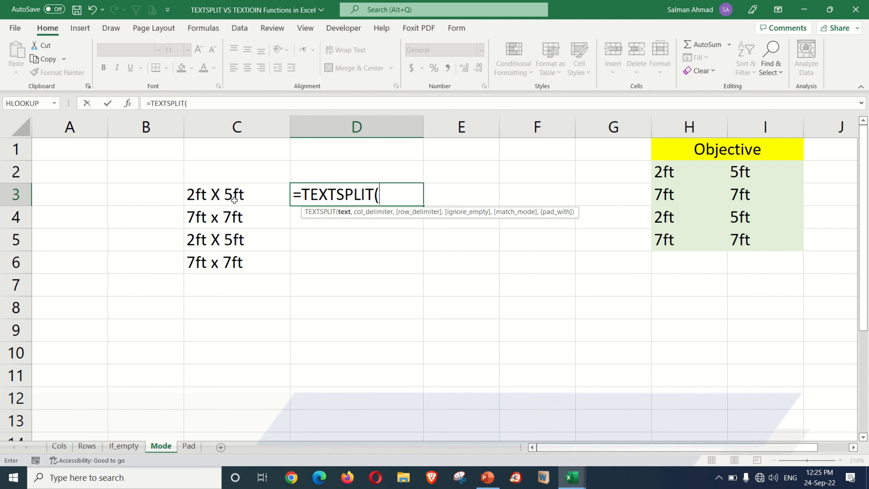
{"action": "left_click", "coordinate": [234, 200]}
- Set " X " as column delimiter with case-sensitive match mode 0, and enter the formula as =TEXTSPLIT(C3," X ",,,0)
{"action": "type", "text": ","}
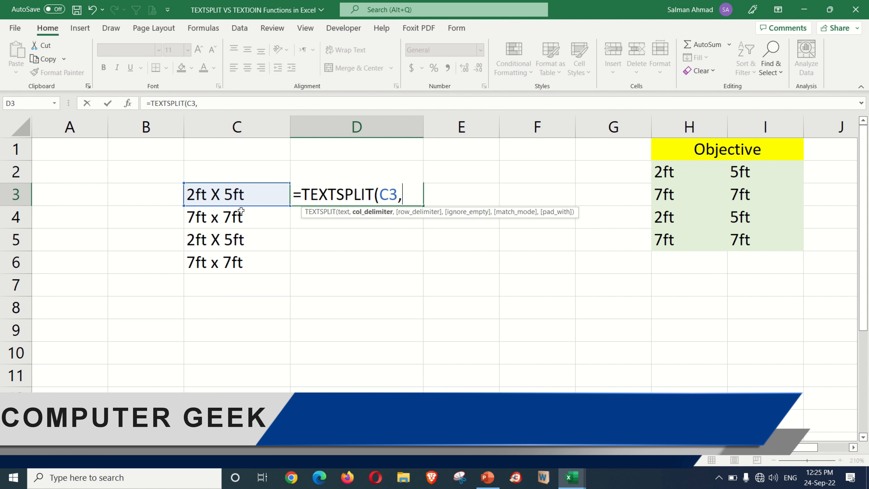
{"action": "type", "text": "\" "}
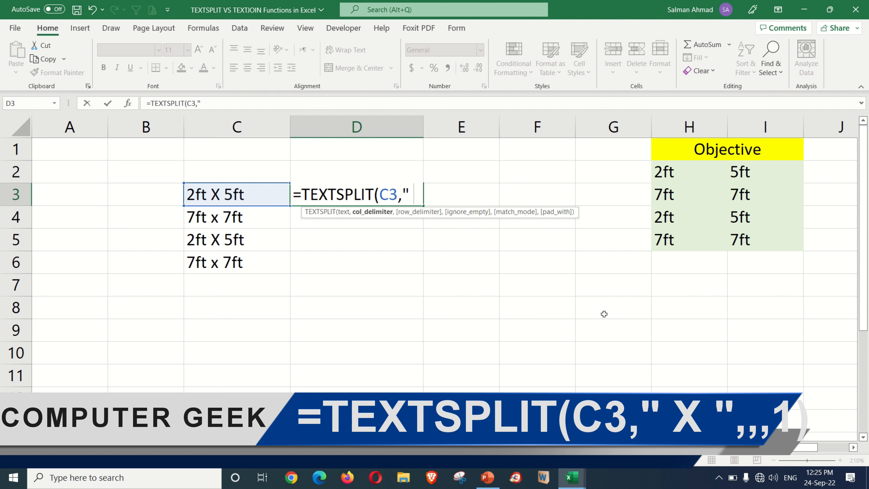
{"action": "type", "text": "x"}
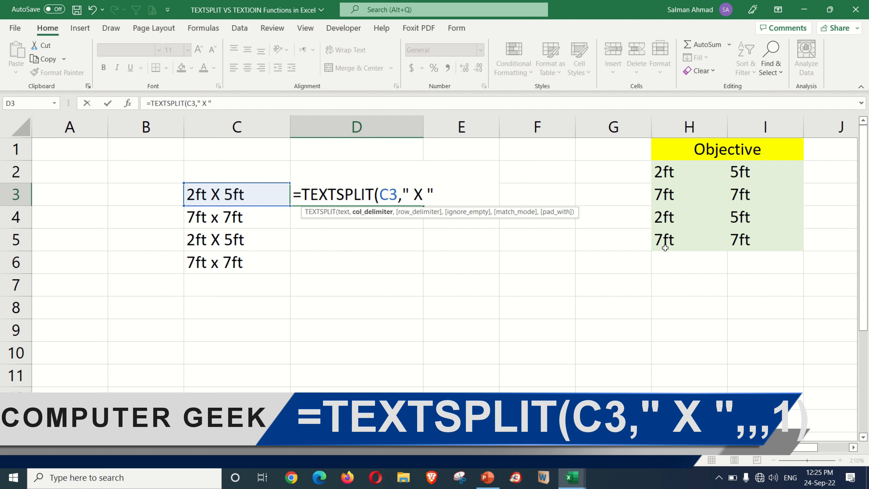
{"action": "type", "text": ","}
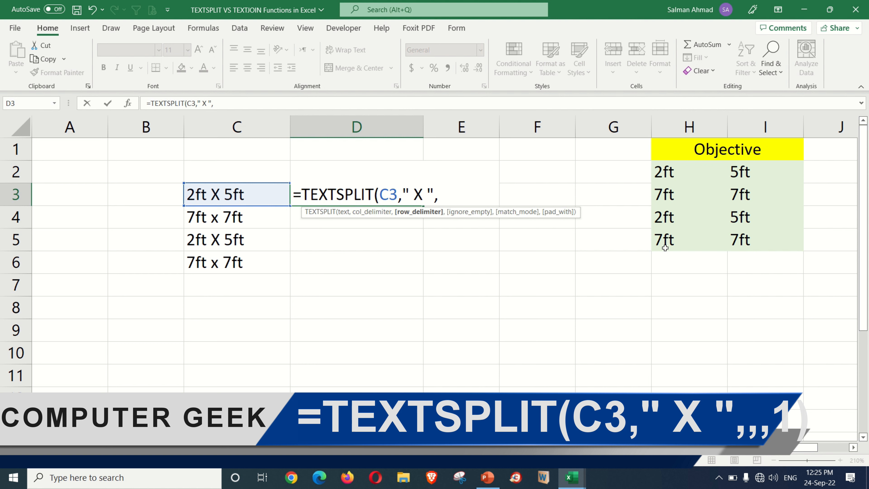
{"action": "type", "text": ","}
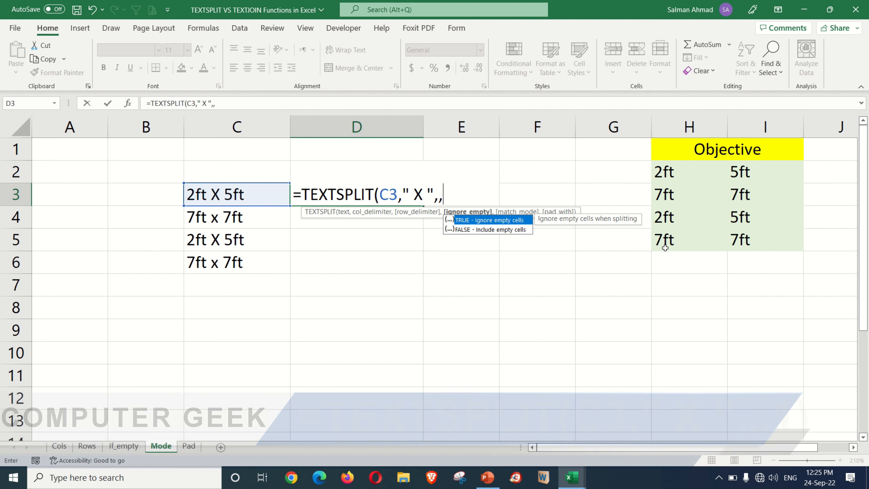
{"action": "type", "text": ","}
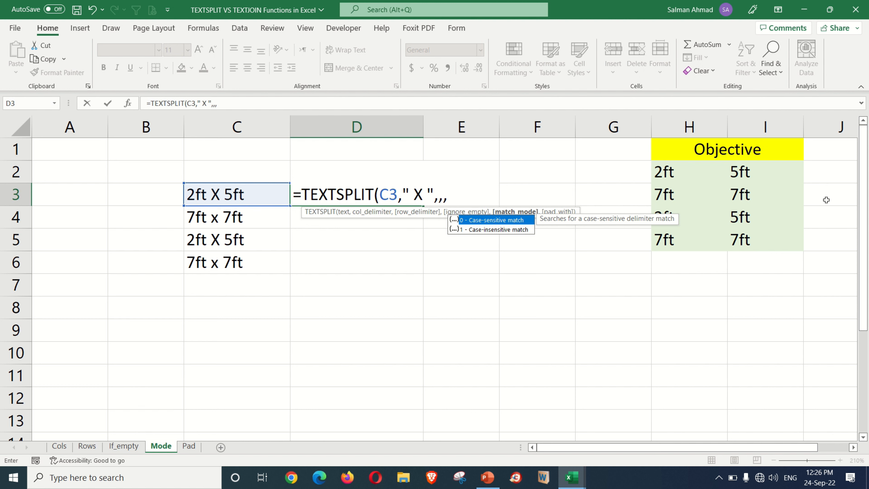
{"action": "type", "text": "0)"}
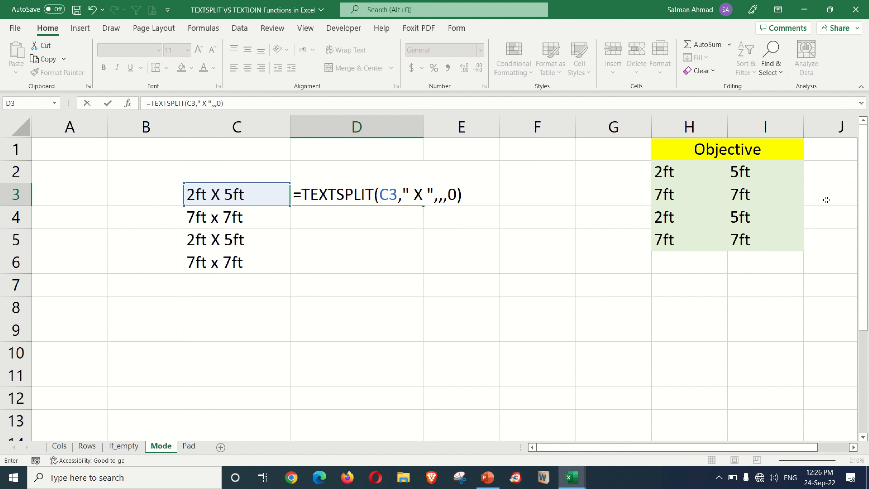
{"action": "key", "text": "Return"}
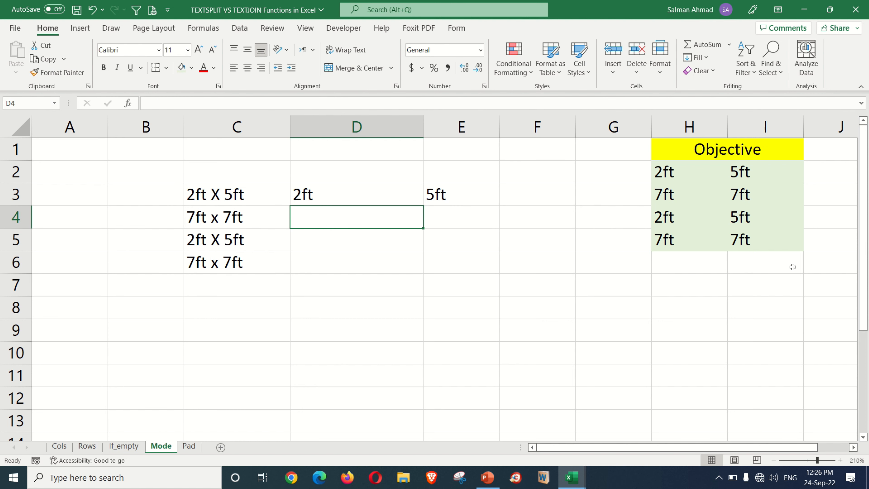
- Fill the D3 formula down through D6 and check the copied formula in D4
{"action": "left_click", "coordinate": [399, 195]}
{"action": "left_click_drag", "start_coordinate": [421, 206], "coordinate": [421, 274]}
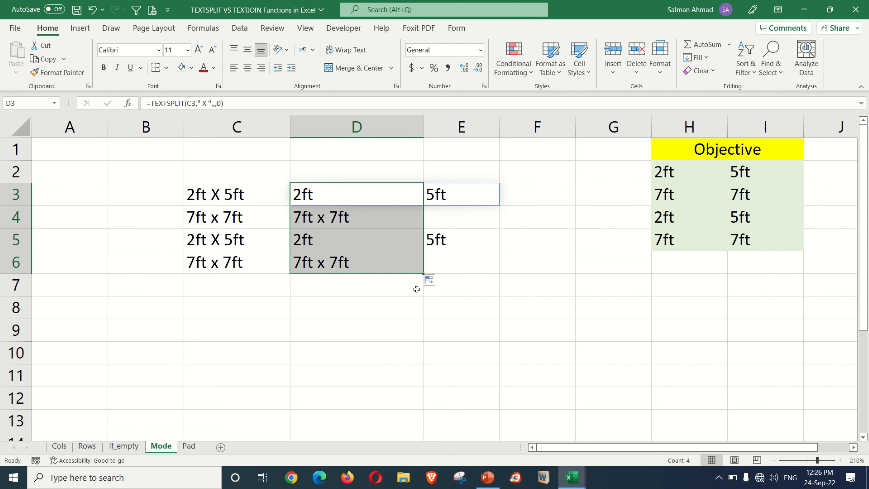
{"action": "left_click", "coordinate": [347, 220]}
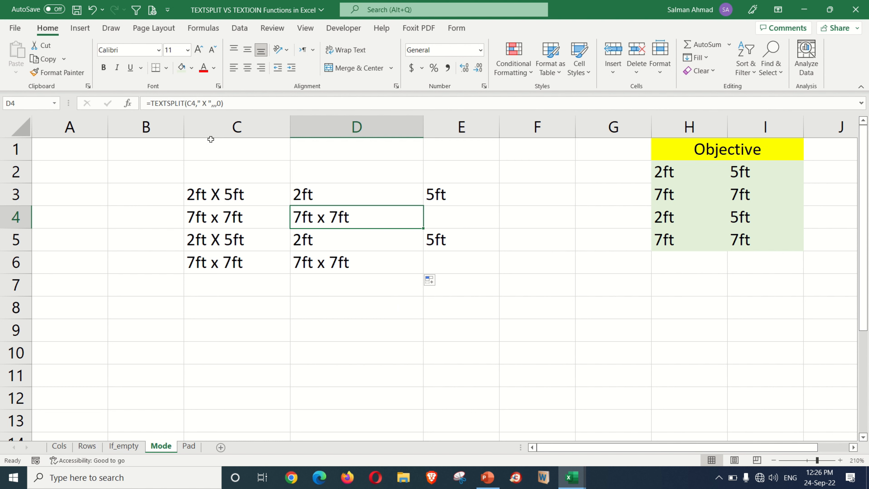
{"action": "left_click", "coordinate": [316, 189]}
{"action": "double_click", "coordinate": [316, 190]}
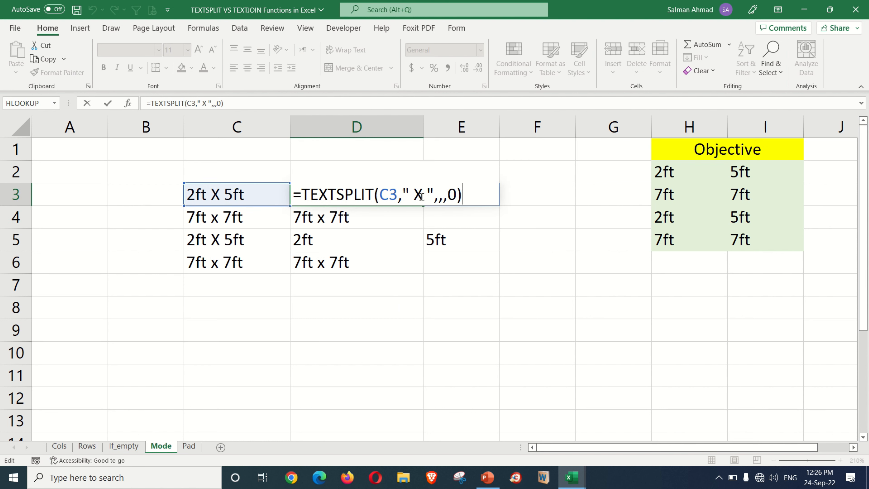
{"action": "key", "text": "Escape"}
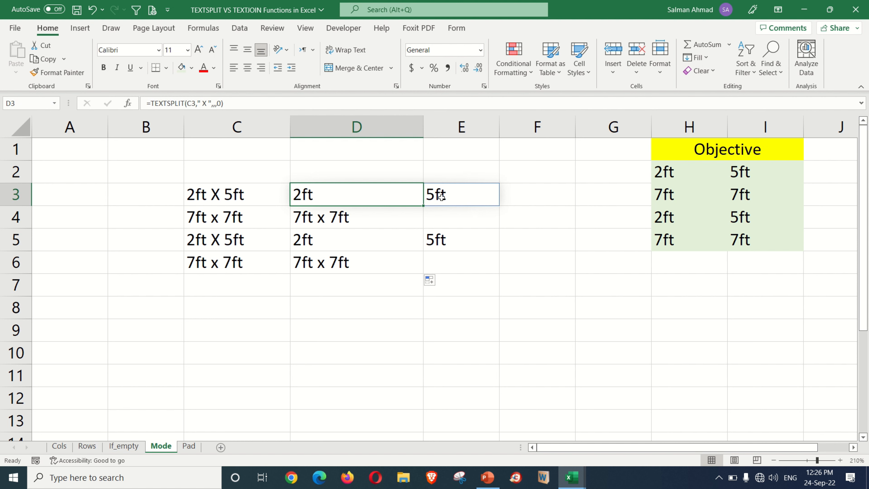
- Change the match_mode argument of the D3 formula to 1 for case-insensitive matching and fill the formula down through D6
{"action": "double_click", "coordinate": [383, 202]}
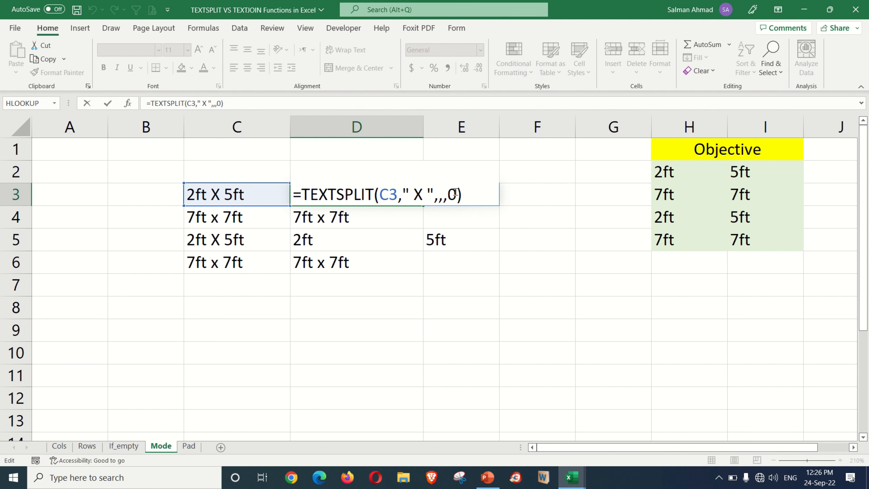
{"action": "key", "text": "Left"}
{"action": "key", "text": "Delete"}
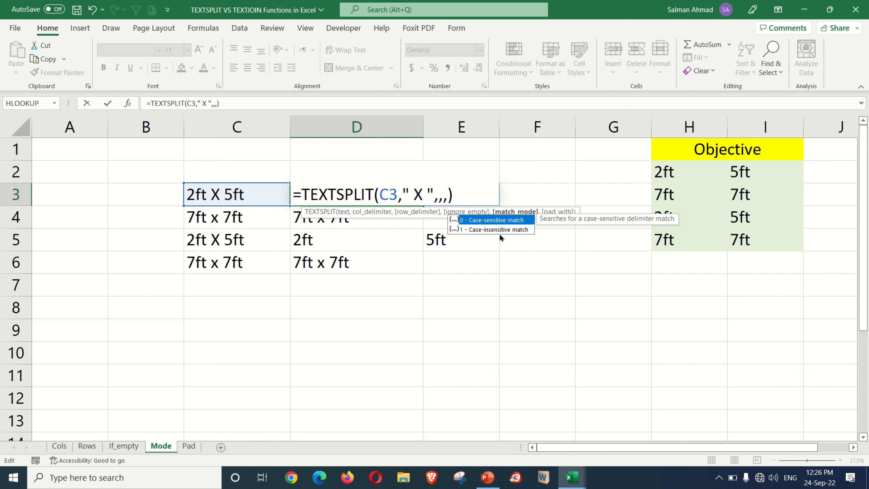
{"action": "type", "text": "1"}
{"action": "key", "text": "Return"}
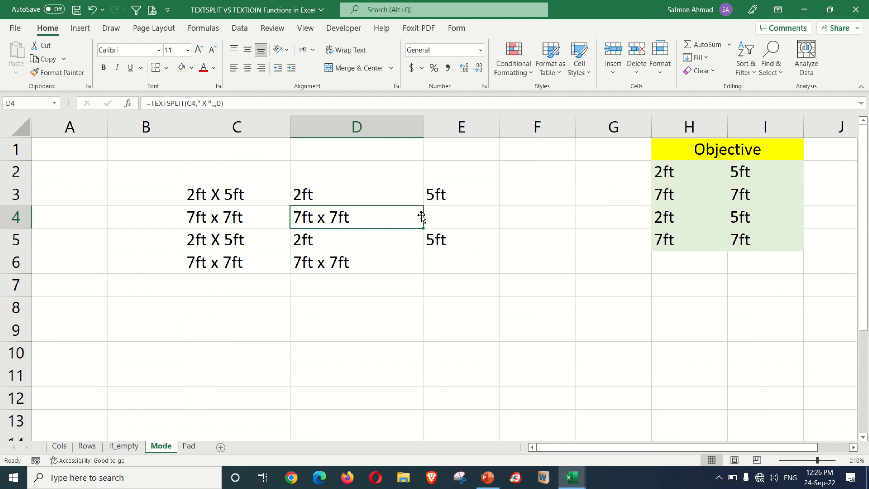
{"action": "left_click", "coordinate": [397, 197]}
{"action": "left_click_drag", "start_coordinate": [422, 208], "coordinate": [423, 273]}
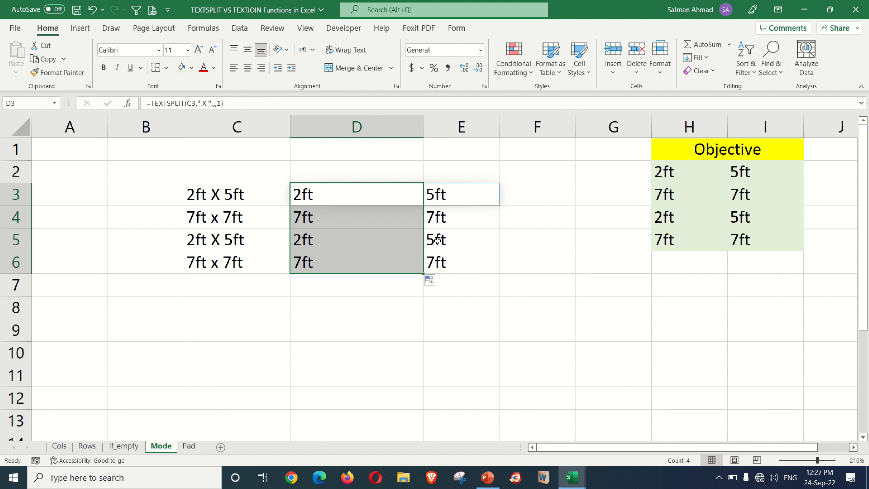
- On the Pad sheet, start a TEXTSPLIT formula in cell D3 with C3 as the text to split
{"action": "left_click", "coordinate": [190, 446]}
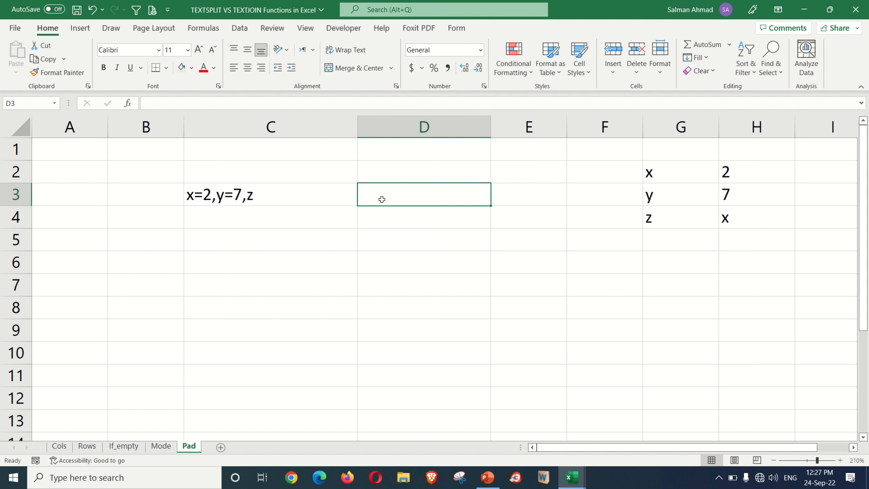
{"action": "left_click", "coordinate": [287, 201]}
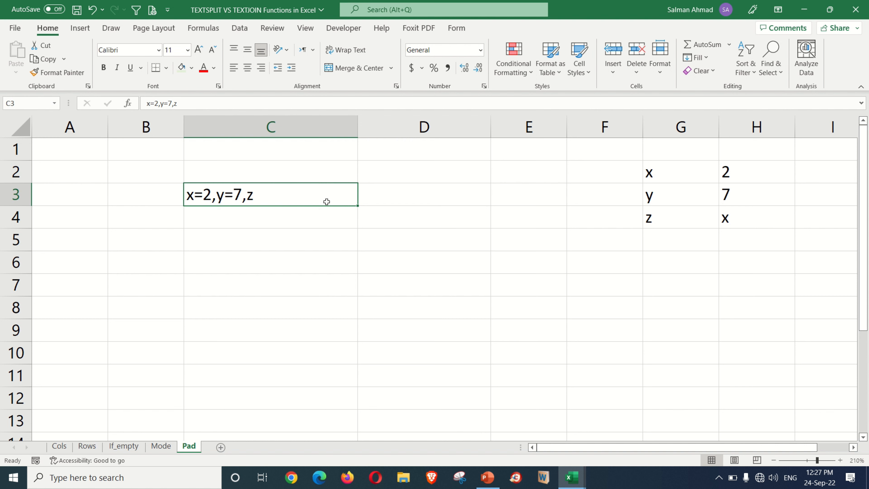
{"action": "left_click", "coordinate": [368, 198]}
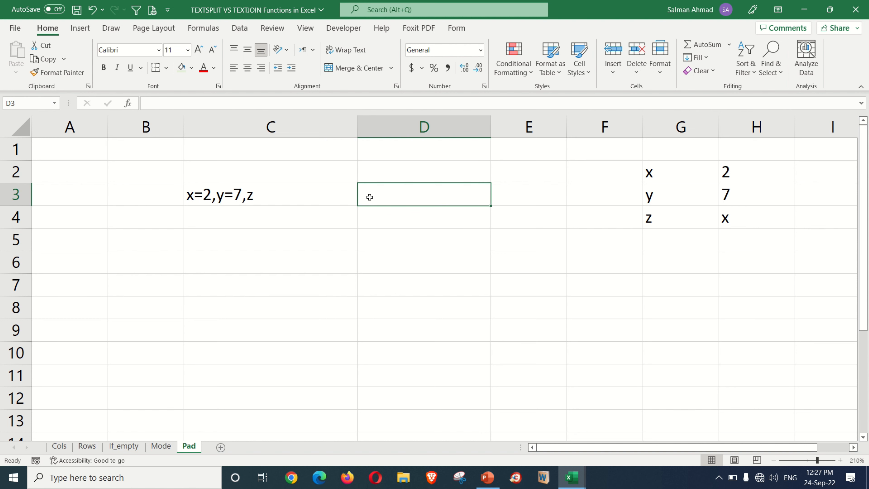
{"action": "type", "text": "=TEXTS"}
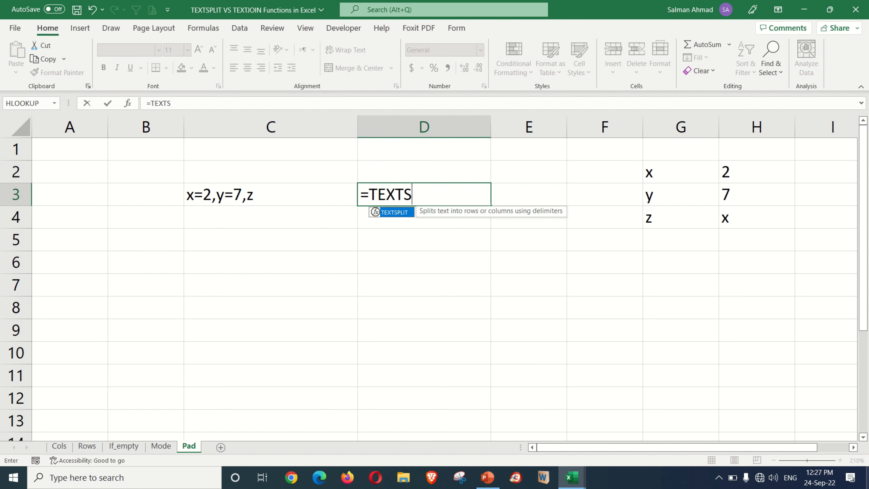
{"action": "key", "text": "Tab"}
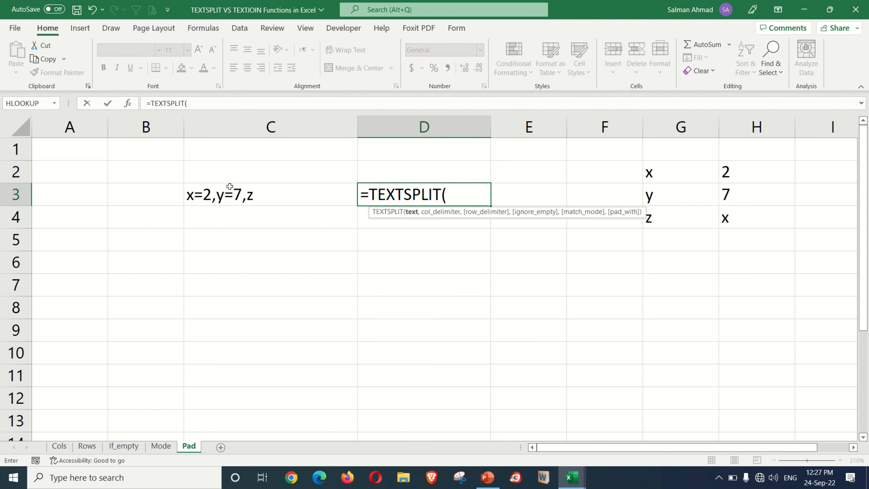
{"action": "left_click", "coordinate": [231, 198]}
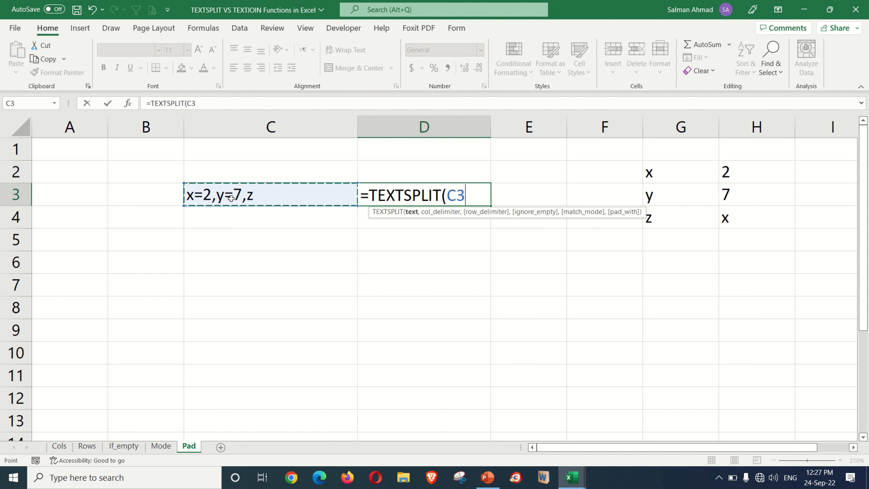
{"action": "type", "text": ","}
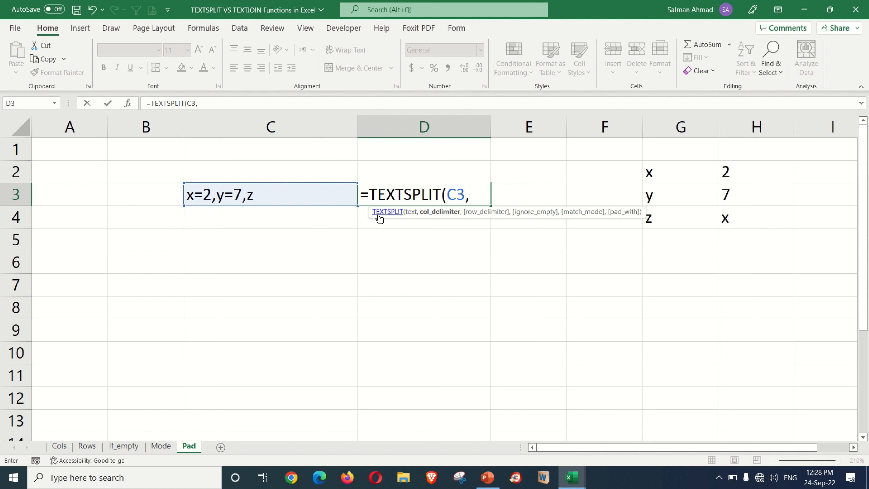
- Set "=" as column delimiter and "," as row delimiter, leave the remaining arguments empty, and enter =TEXTSPLIT(C3,"=",",",,,)
{"action": "type", "text": "\"="}
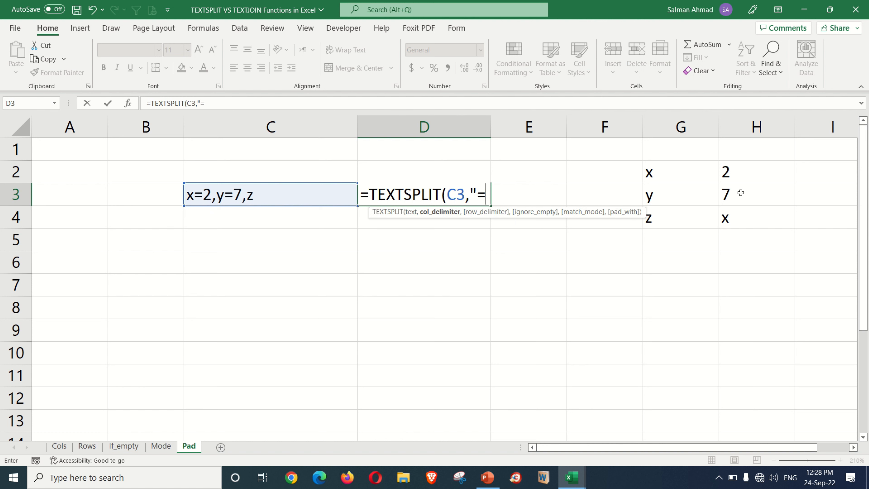
{"action": "type", "text": "\","}
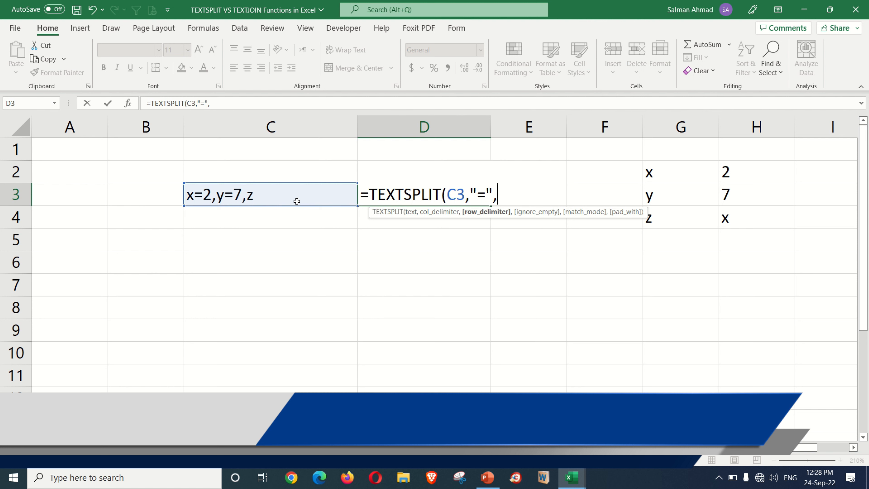
{"action": "type", "text": "\",\""}
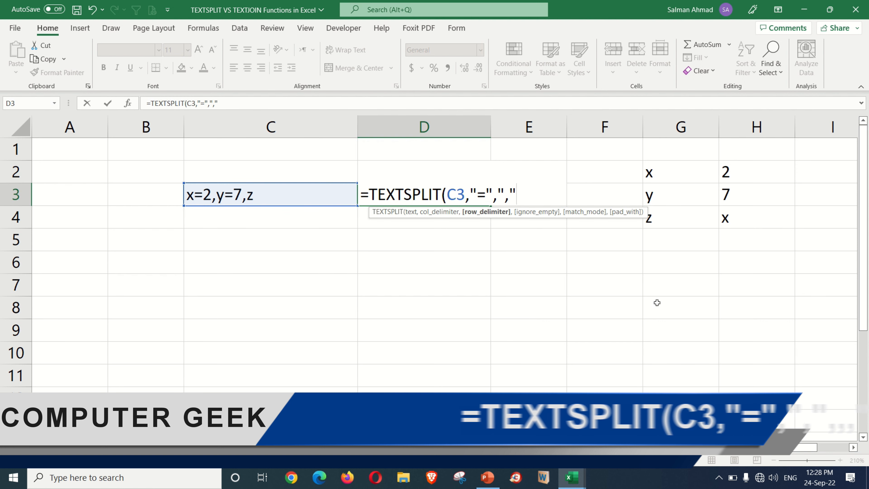
{"action": "type", "text": ","}
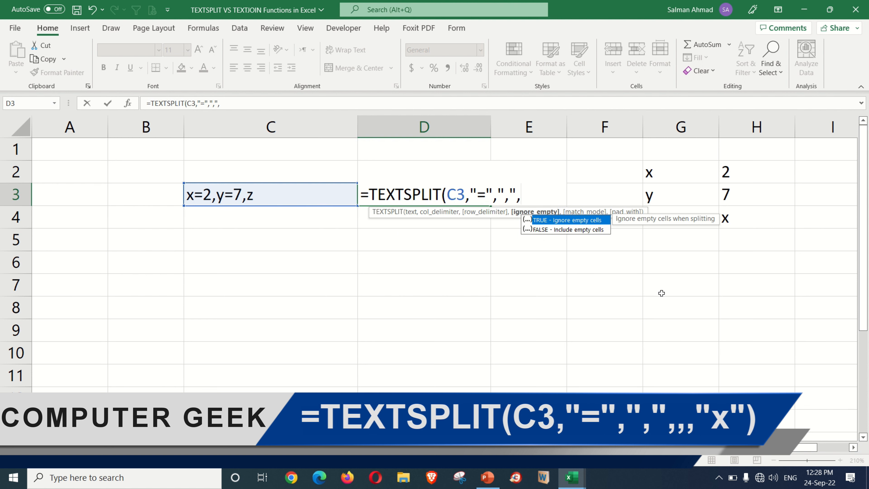
{"action": "type", "text": ","}
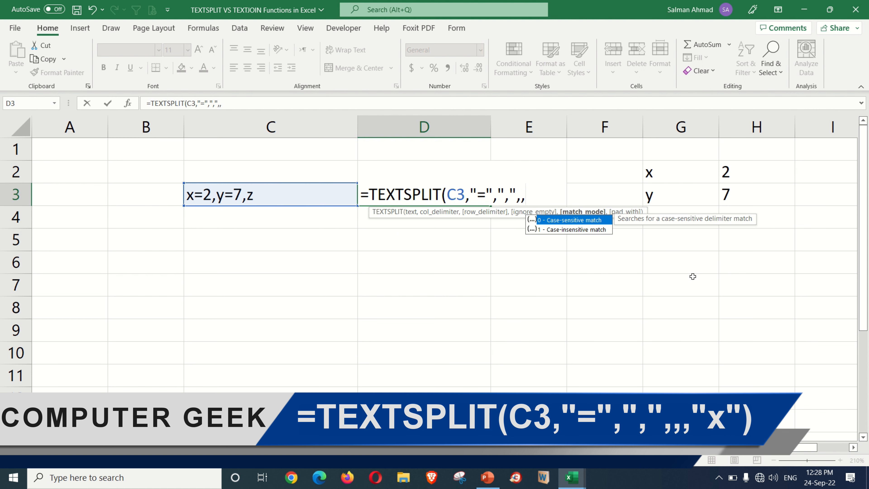
{"action": "type", "text": ","}
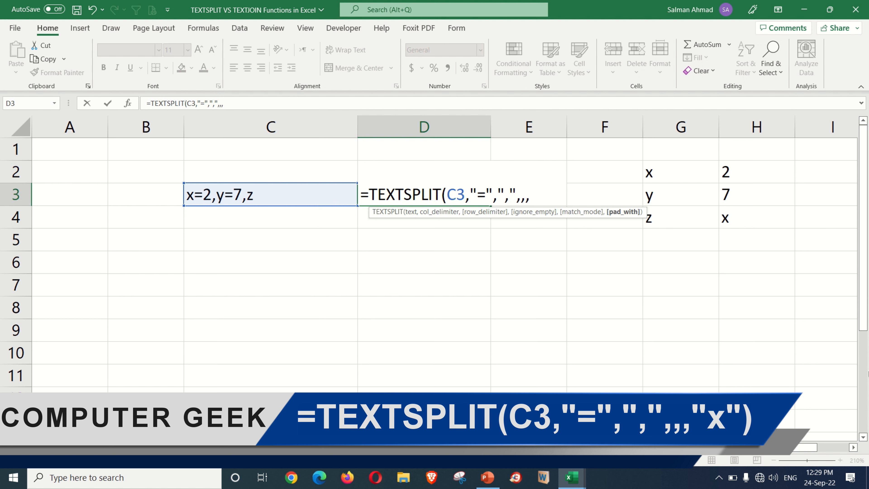
{"action": "type", "text": ")"}
{"action": "key", "text": "Return"}
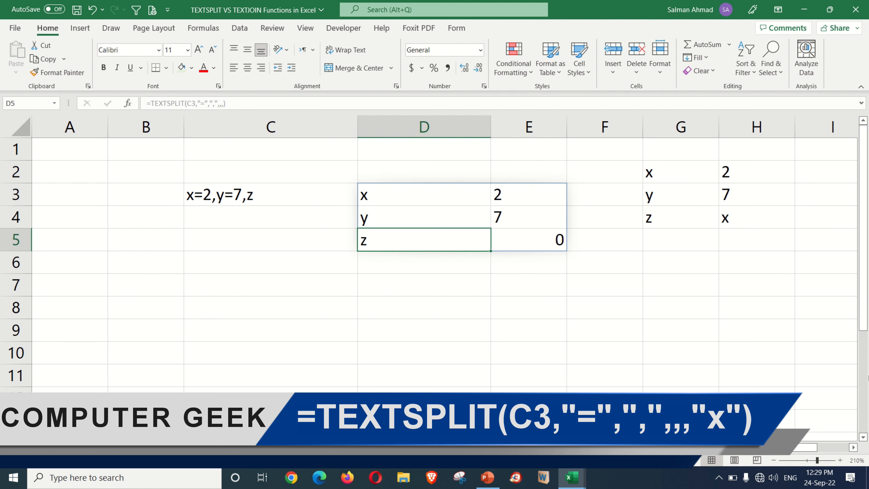
{"action": "left_click", "coordinate": [539, 243]}
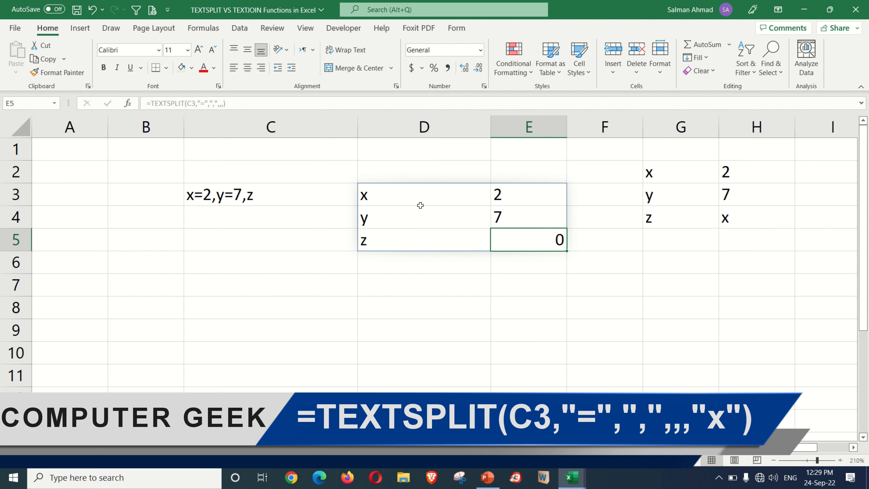
- Set the pad_with argument of the D3 formula to "x" and check the padded cell E5
{"action": "left_click", "coordinate": [420, 197]}
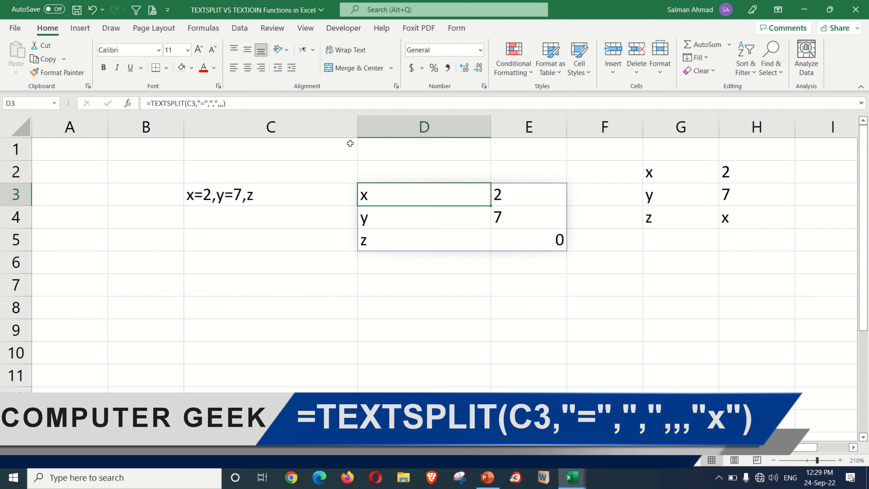
{"action": "left_click", "coordinate": [226, 103]}
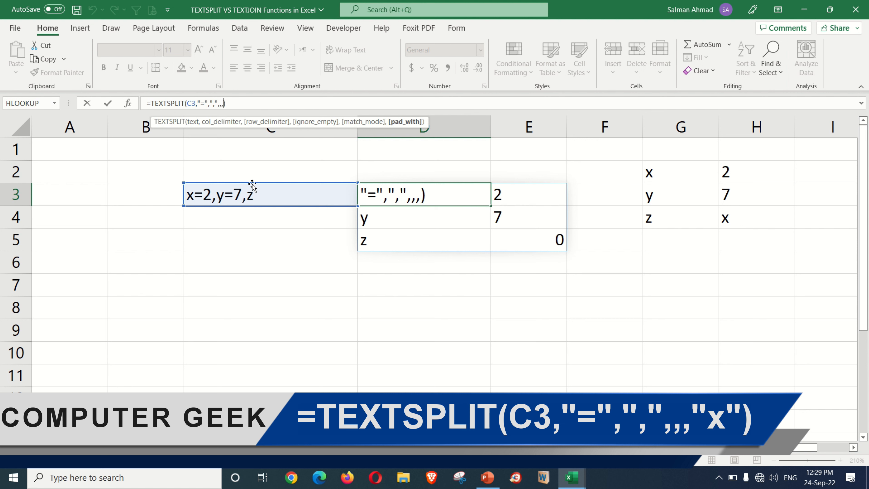
{"action": "type", "text": "\"x\""}
{"action": "key", "text": "Return"}
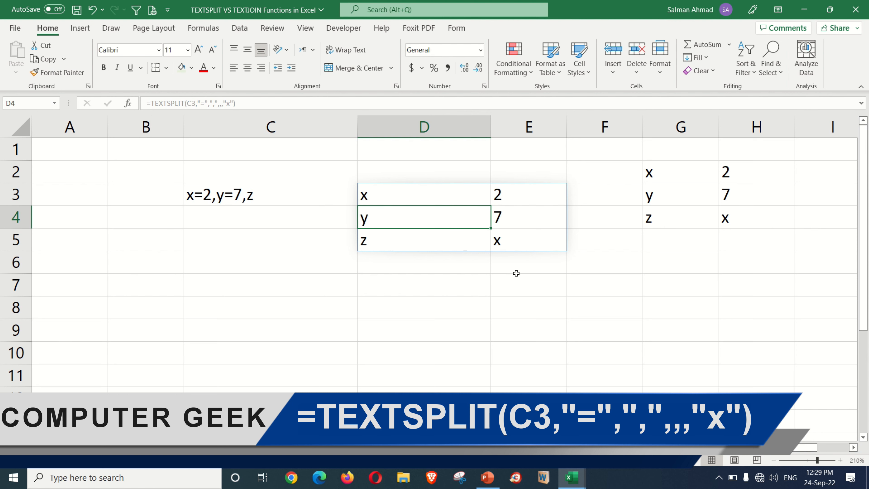
{"action": "left_click", "coordinate": [512, 246]}
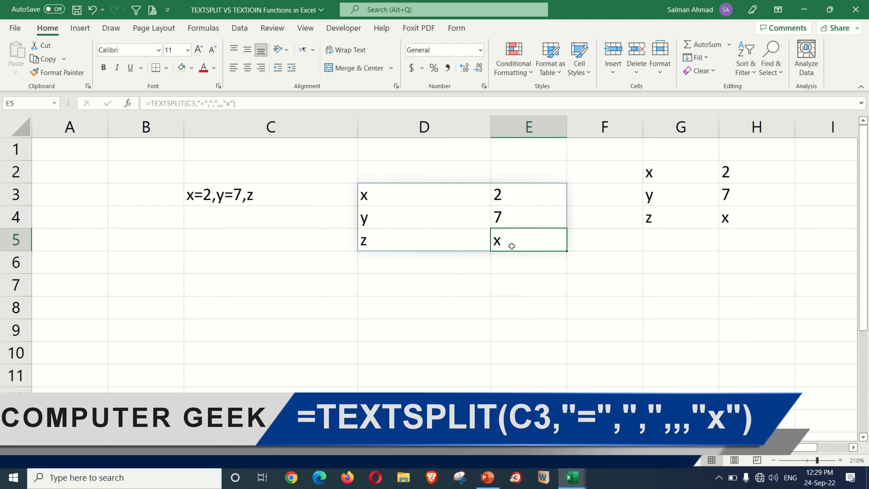